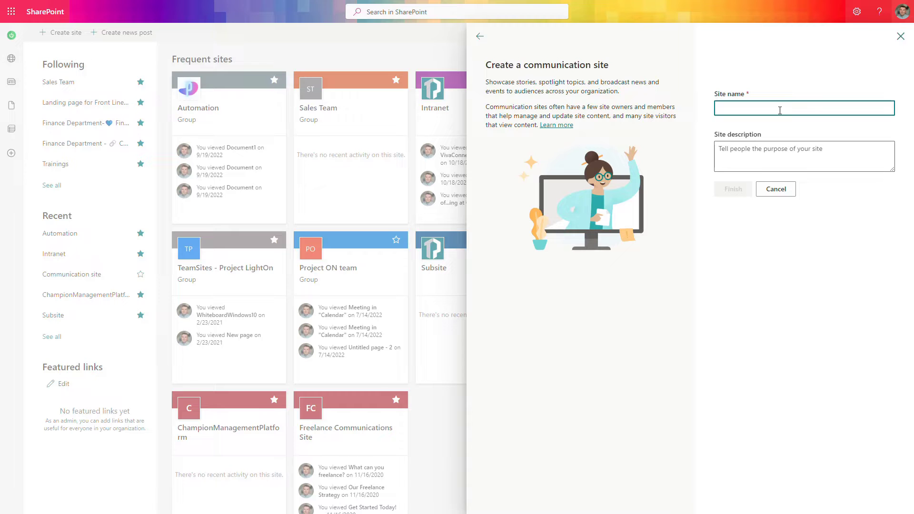
- Create a communication site named Learning Center with English as the site language
{"action": "type", "text": "Learning Center"}
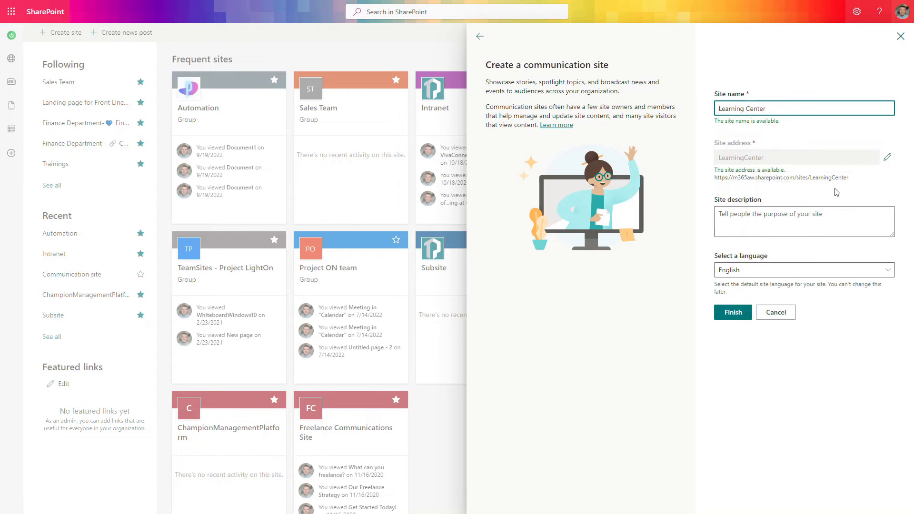
{"action": "left_click", "coordinate": [737, 318]}
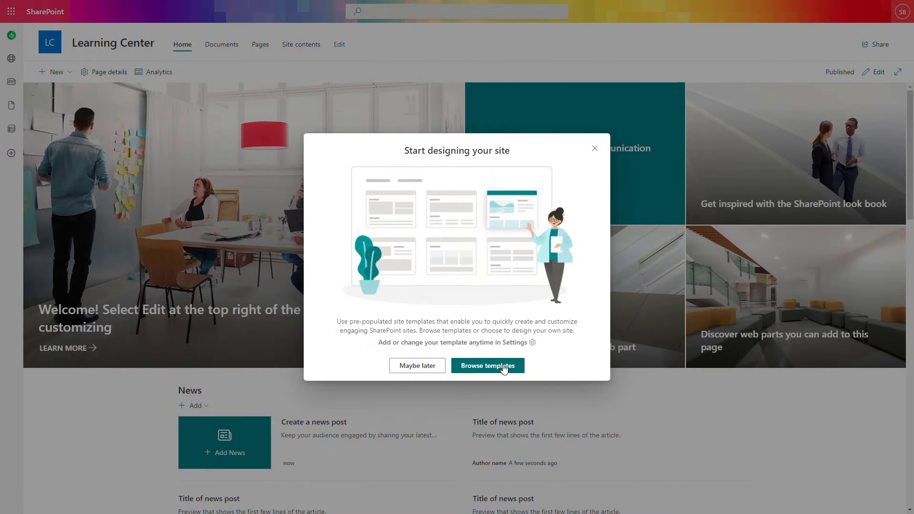
- Apply Microsoft's Learning central template to the new site, dismiss the suggested next steps and look over the home page
{"action": "left_click", "coordinate": [504, 369]}
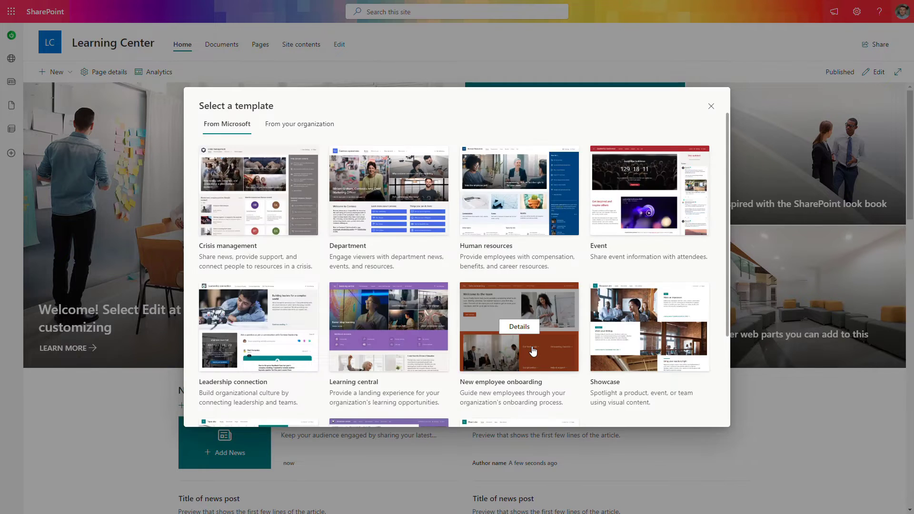
{"action": "scroll", "coordinate": [420, 333], "scroll_direction": "down", "scroll_amount": 1}
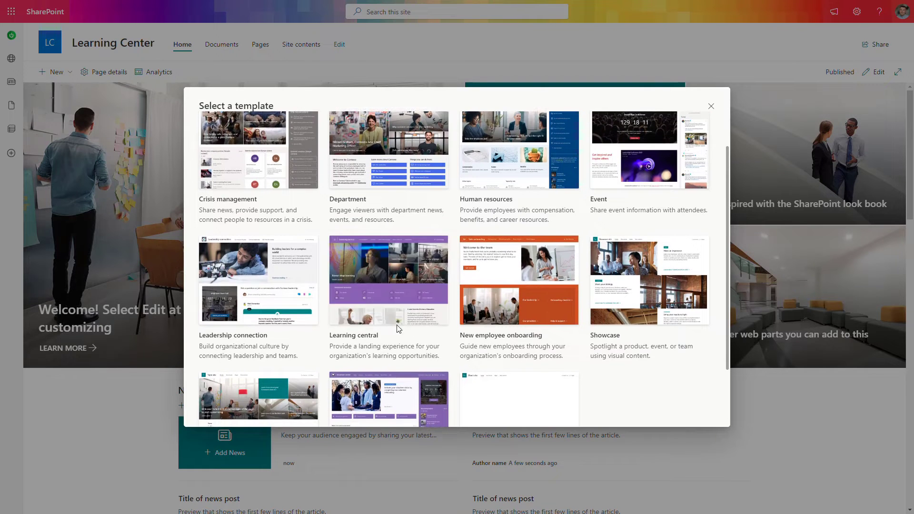
{"action": "mouse_move", "coordinate": [398, 322]}
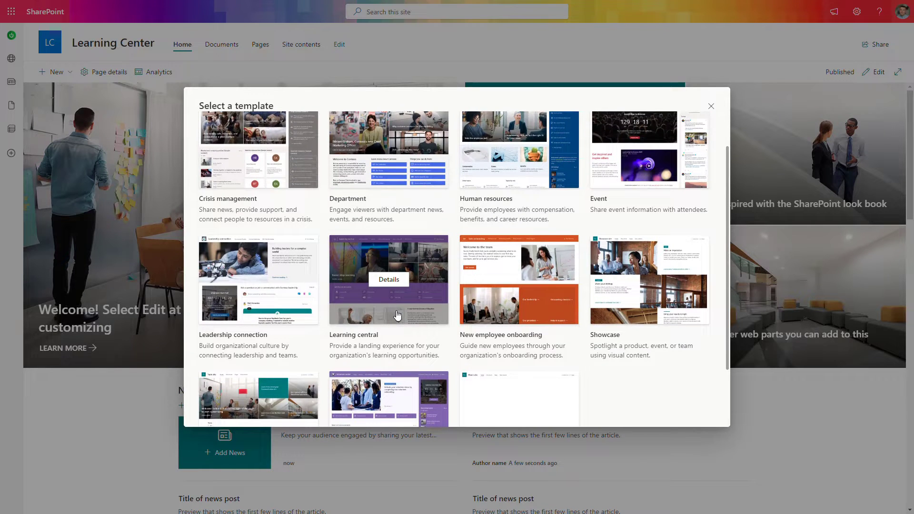
{"action": "scroll", "coordinate": [400, 317], "scroll_direction": "up", "scroll_amount": 1}
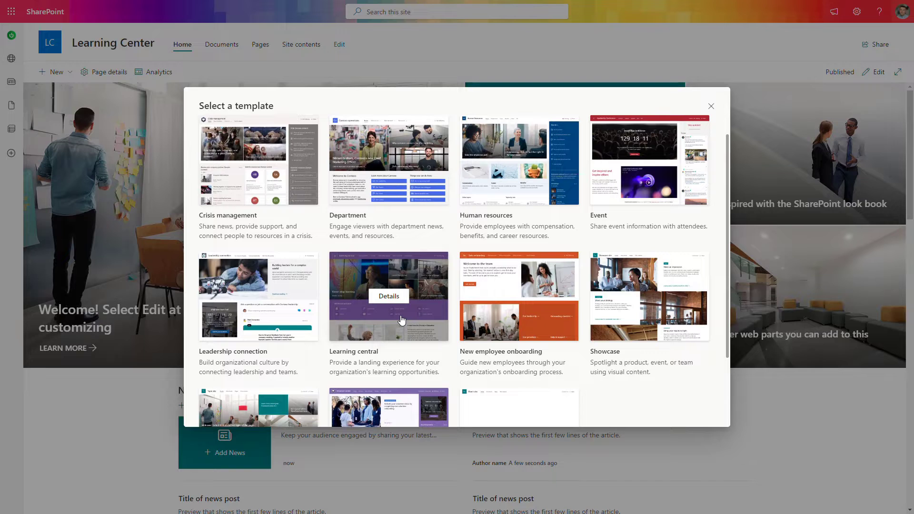
{"action": "left_click", "coordinate": [402, 320]}
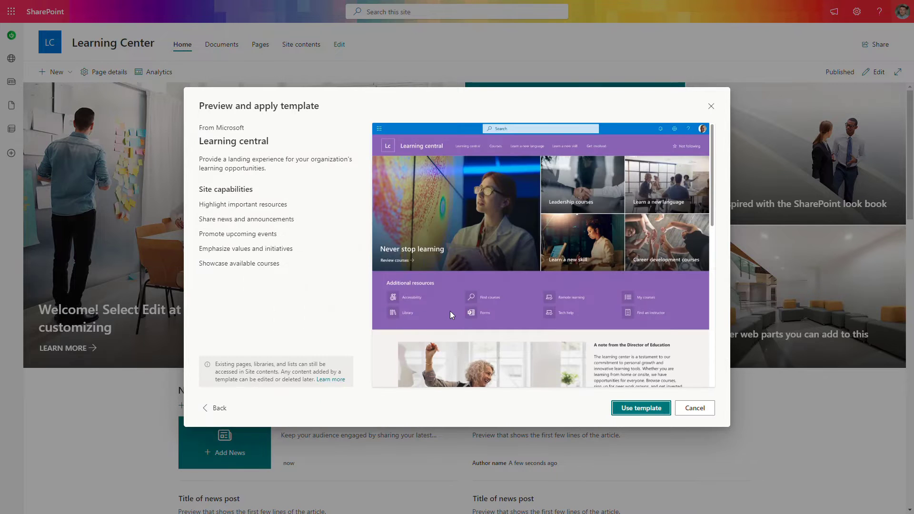
{"action": "left_click", "coordinate": [653, 410]}
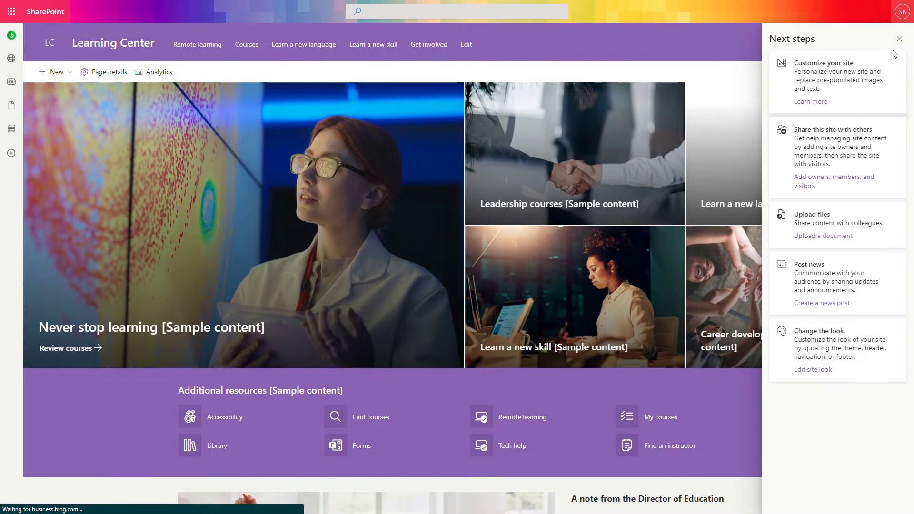
{"action": "left_click", "coordinate": [900, 38]}
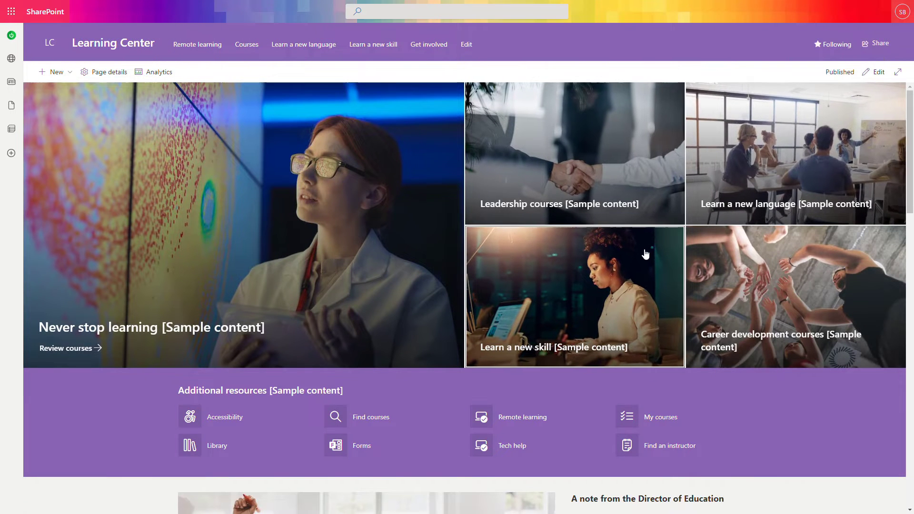
{"action": "scroll", "coordinate": [559, 274], "scroll_direction": "down", "scroll_amount": 1}
{"action": "scroll", "coordinate": [559, 274], "scroll_direction": "down", "scroll_amount": 10}
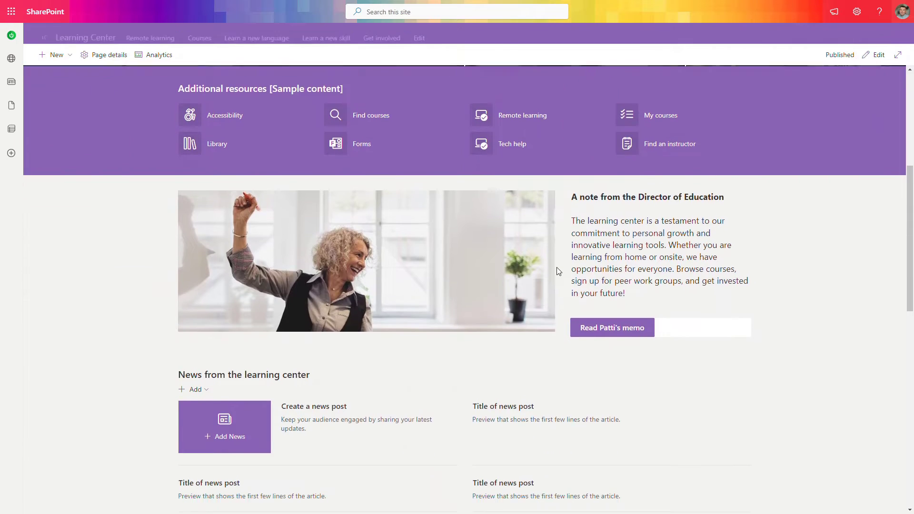
{"action": "scroll", "coordinate": [559, 272], "scroll_direction": "down", "scroll_amount": 4}
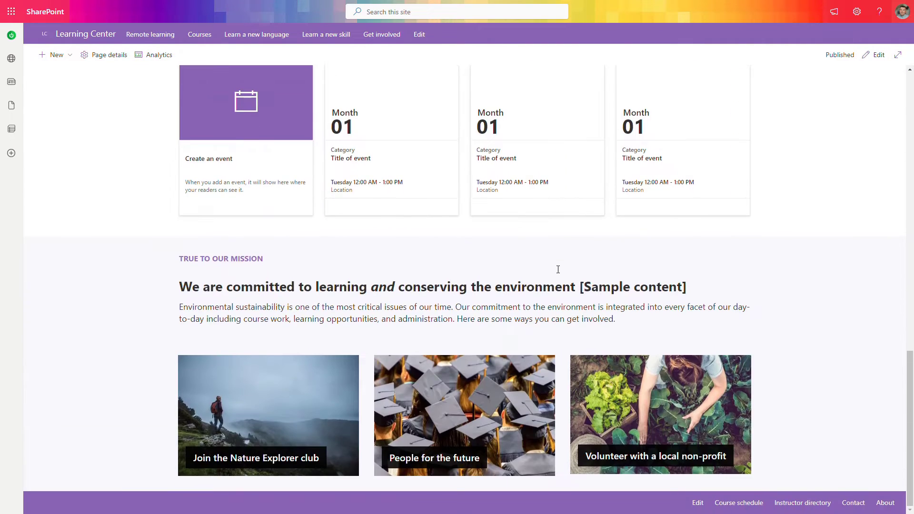
{"action": "scroll", "coordinate": [558, 269], "scroll_direction": "up", "scroll_amount": 15}
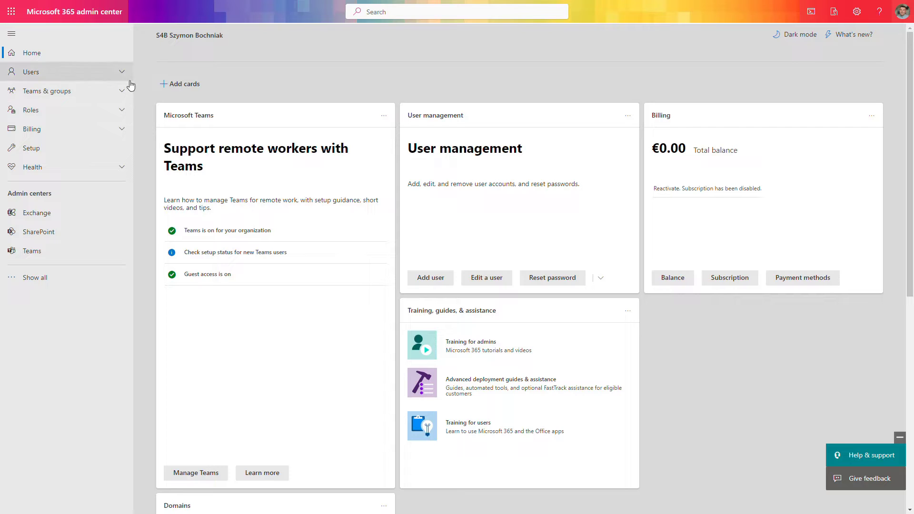
- Open the Viva Learning service settings within the organization settings of the Microsoft 365 admin center
{"action": "left_click", "coordinate": [62, 279]}
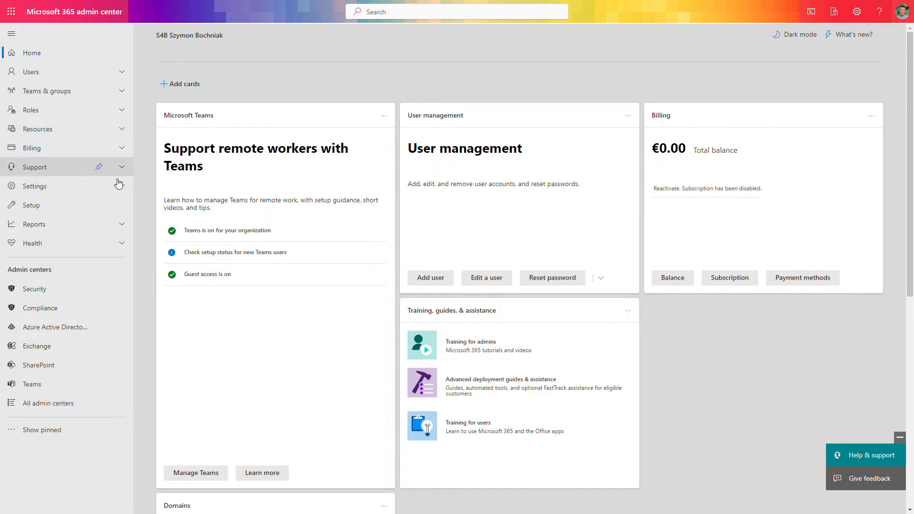
{"action": "left_click", "coordinate": [59, 189]}
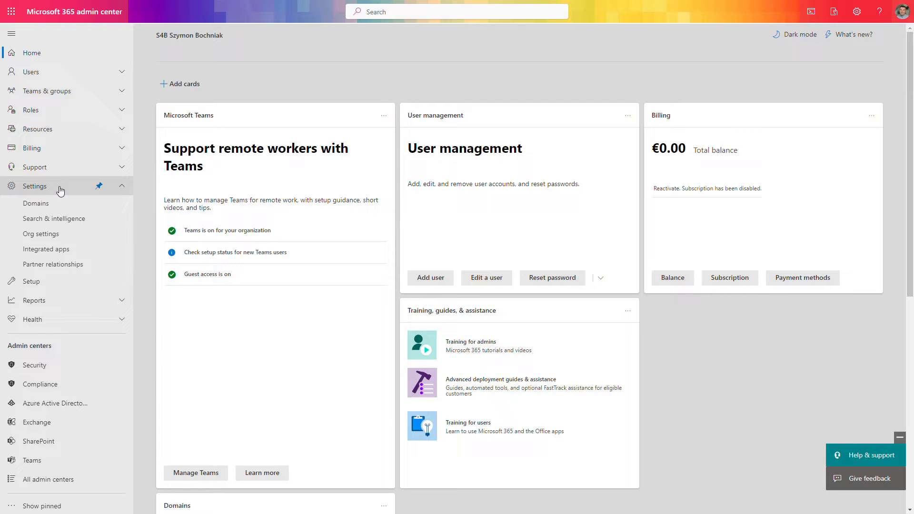
{"action": "left_click", "coordinate": [86, 236]}
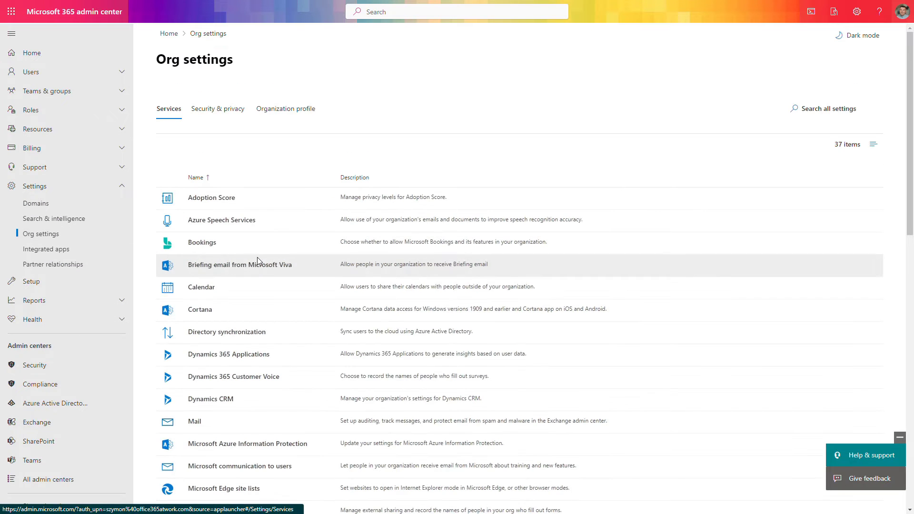
{"action": "scroll", "coordinate": [307, 270], "scroll_direction": "down", "scroll_amount": 10}
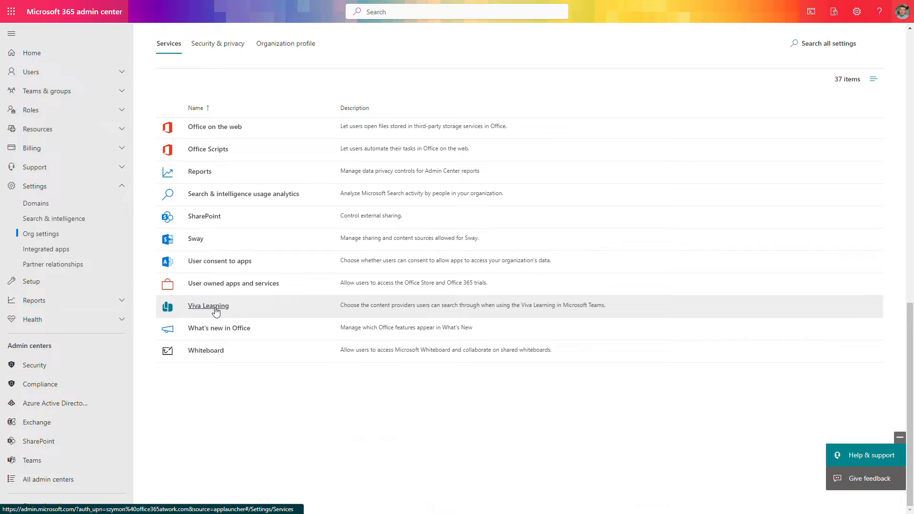
{"action": "left_click", "coordinate": [215, 310]}
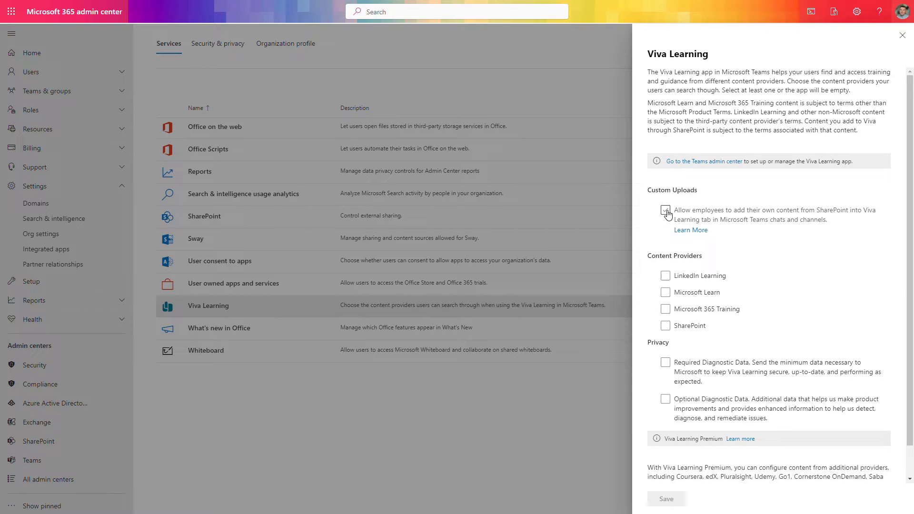
- Allow employees' custom SharePoint uploads and enable LinkedIn Learning, Microsoft Learn, Microsoft 365 Training and SharePoint as content providers
{"action": "left_click", "coordinate": [666, 211]}
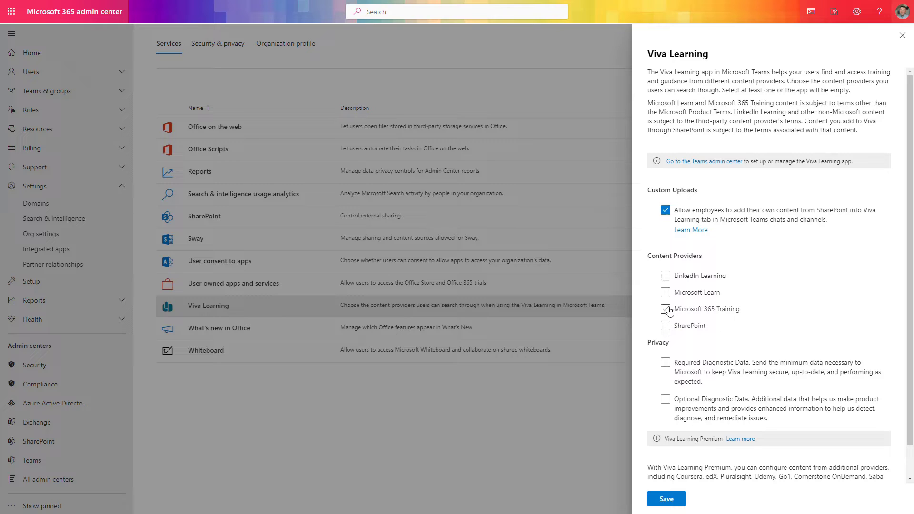
{"action": "left_click", "coordinate": [669, 278]}
{"action": "left_click", "coordinate": [666, 294]}
{"action": "left_click", "coordinate": [666, 310]}
{"action": "left_click", "coordinate": [667, 327]}
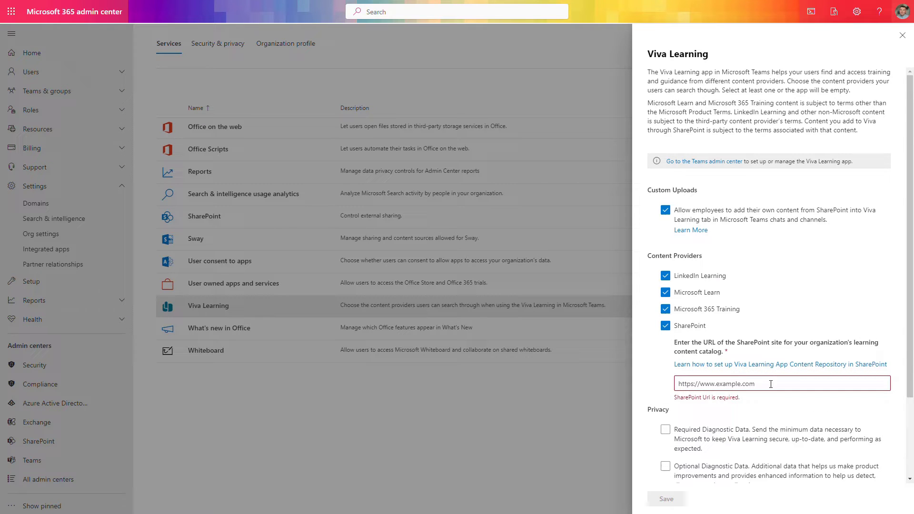
{"action": "left_click", "coordinate": [771, 384]}
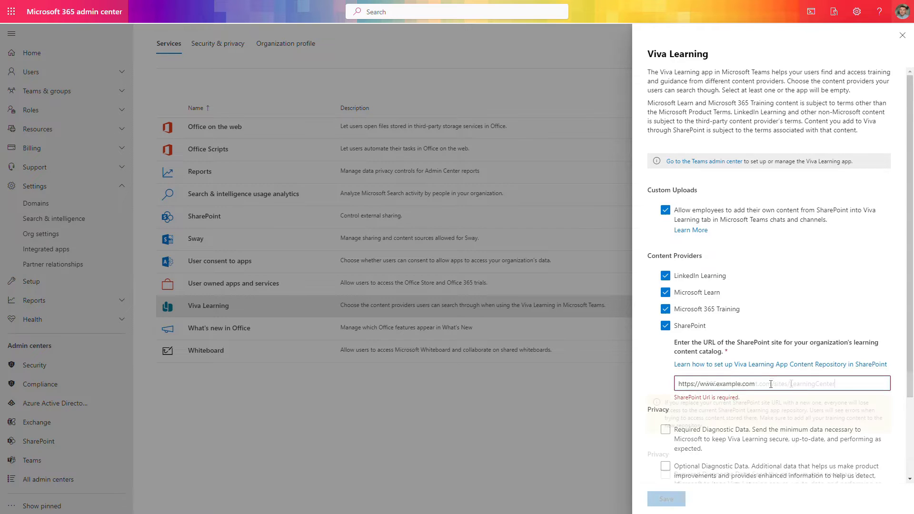
{"action": "type", "text": "https://m365aw.sharepoint.com/sites/LearningCenter"}
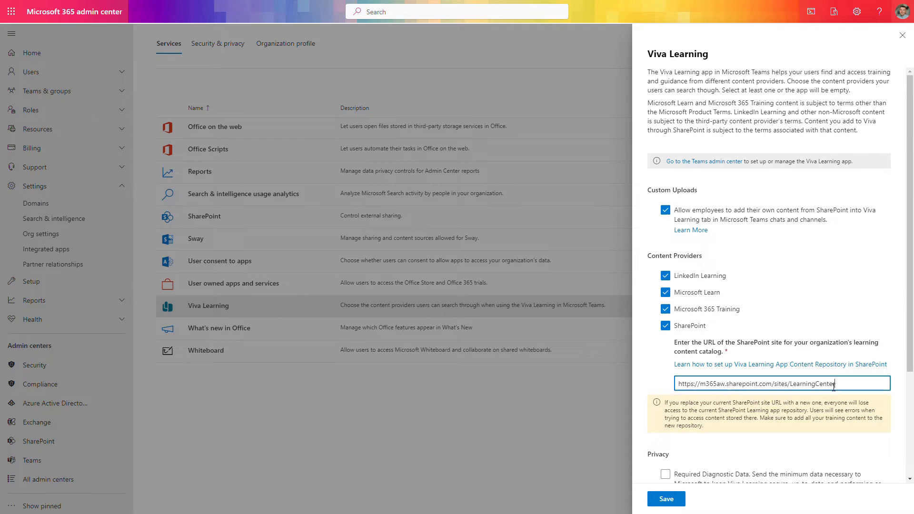
{"action": "scroll", "coordinate": [834, 387], "scroll_direction": "down", "scroll_amount": 3}
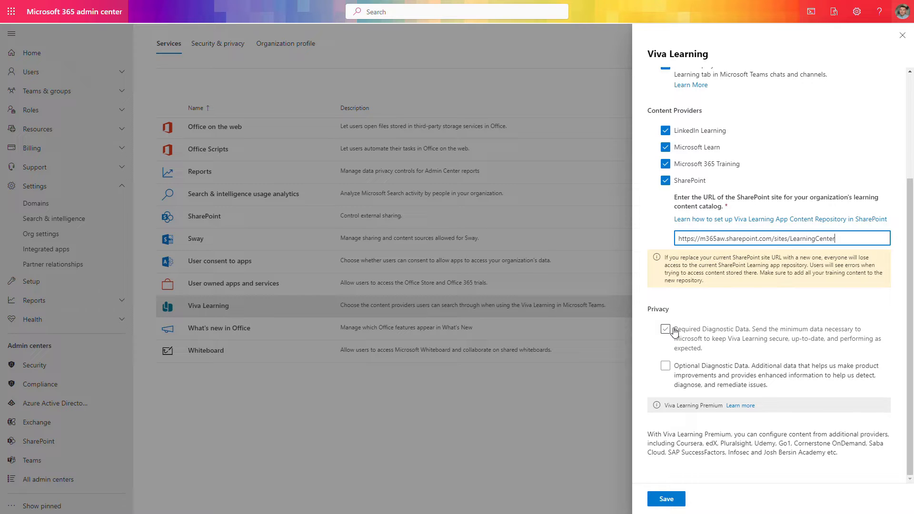
{"action": "scroll", "coordinate": [810, 333], "scroll_direction": "up", "scroll_amount": 2}
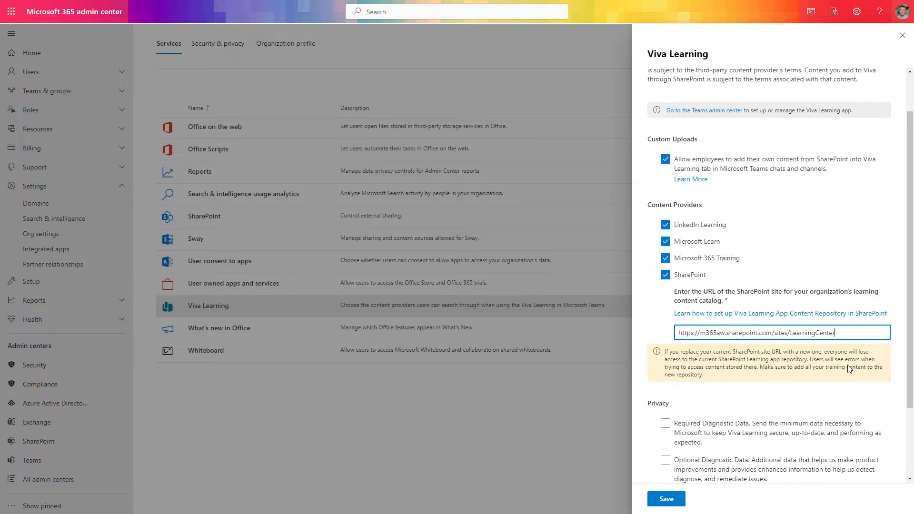
{"action": "scroll", "coordinate": [848, 365], "scroll_direction": "down", "scroll_amount": 2}
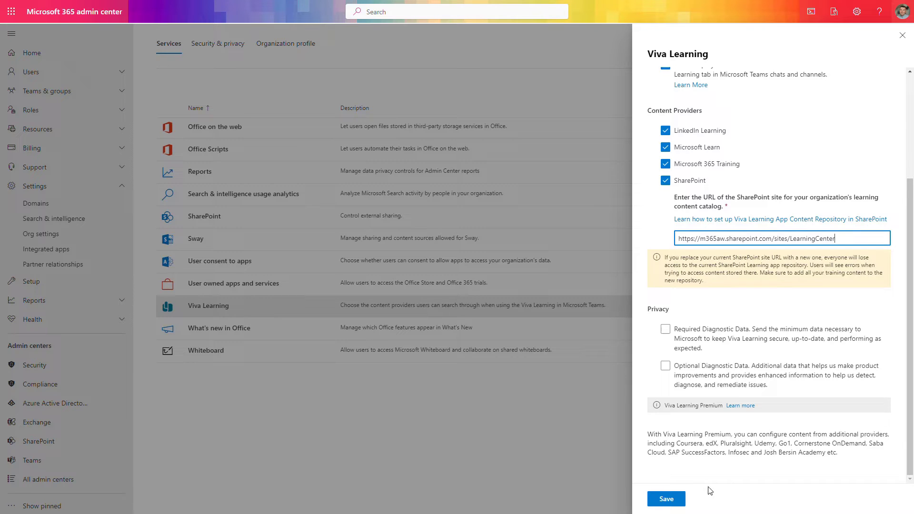
{"action": "left_click", "coordinate": [666, 500]}
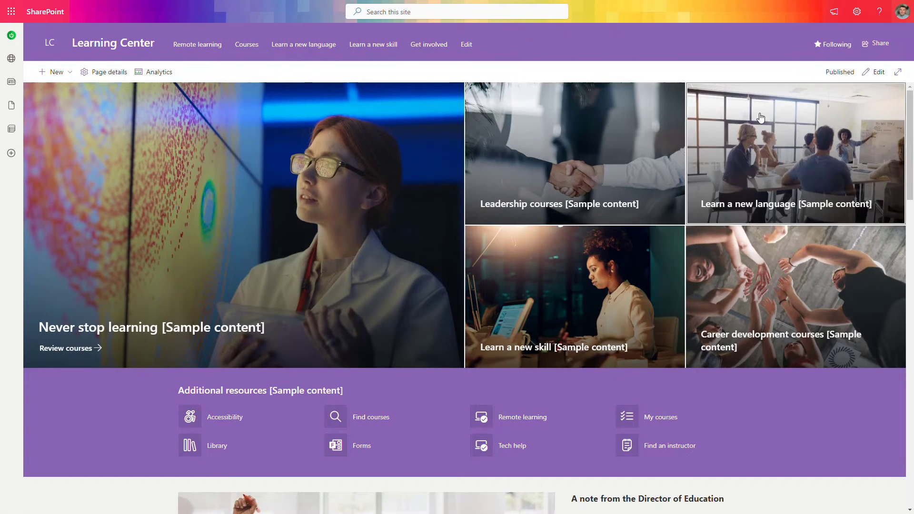
- Start a new folder in the Documents library of the Learning Center SharePoint site
{"action": "left_click", "coordinate": [858, 12]}
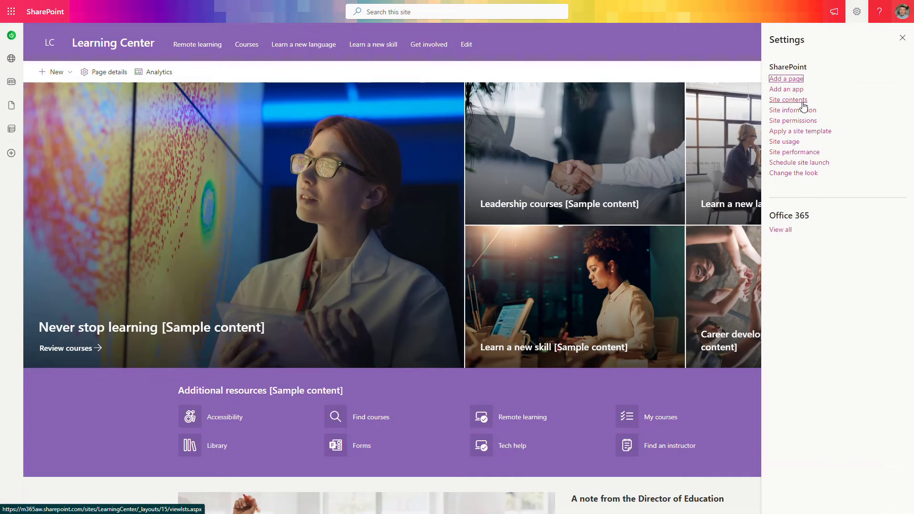
{"action": "left_click", "coordinate": [803, 103]}
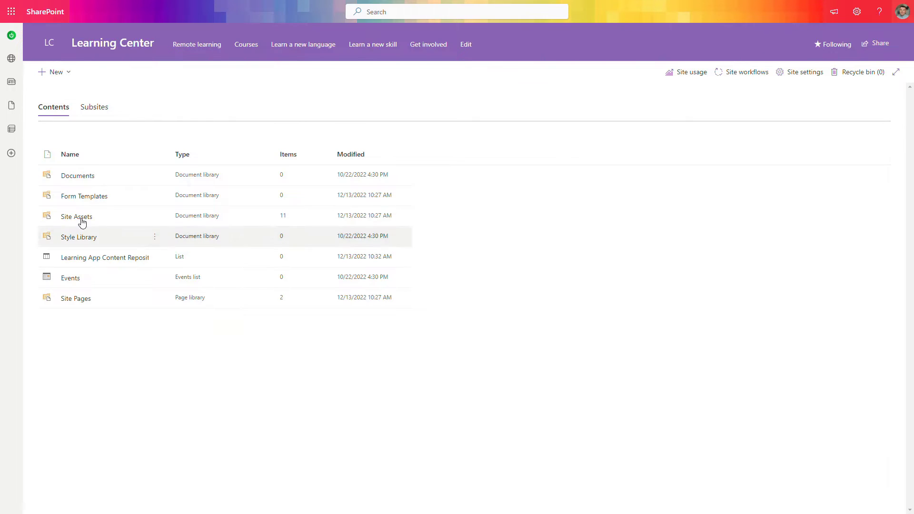
{"action": "left_click", "coordinate": [78, 176]}
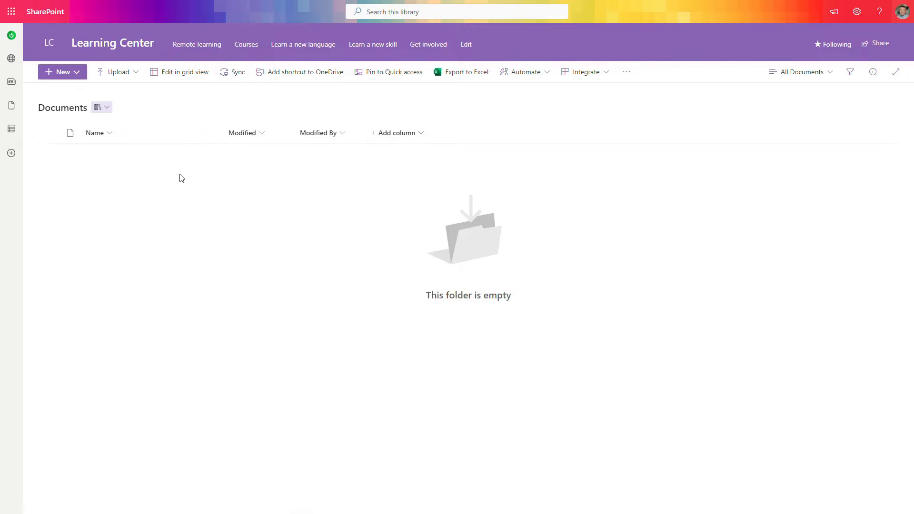
{"action": "left_click", "coordinate": [76, 72]}
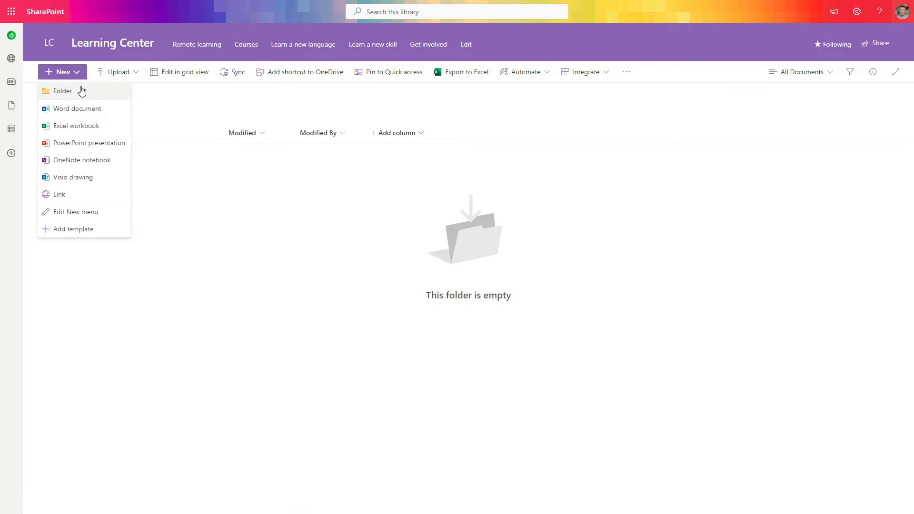
{"action": "left_click", "coordinate": [81, 90]}
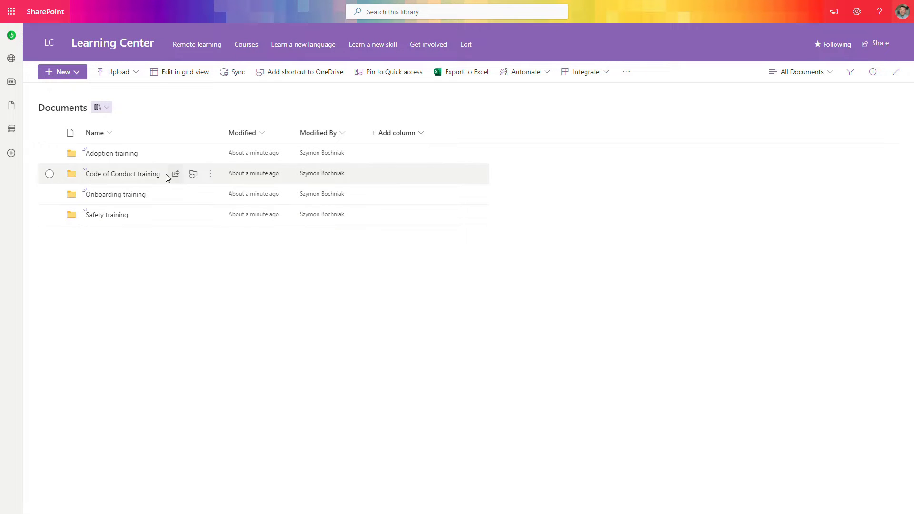
- Copy the sharing link of the Adoption training folder
{"action": "left_click", "coordinate": [211, 154]}
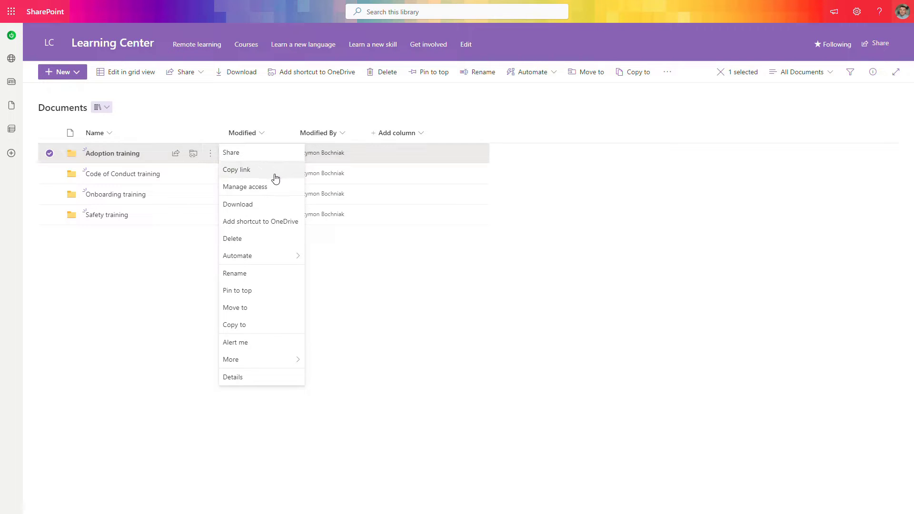
{"action": "left_click", "coordinate": [244, 174]}
{"action": "left_click", "coordinate": [547, 269]}
{"action": "left_click", "coordinate": [544, 261]}
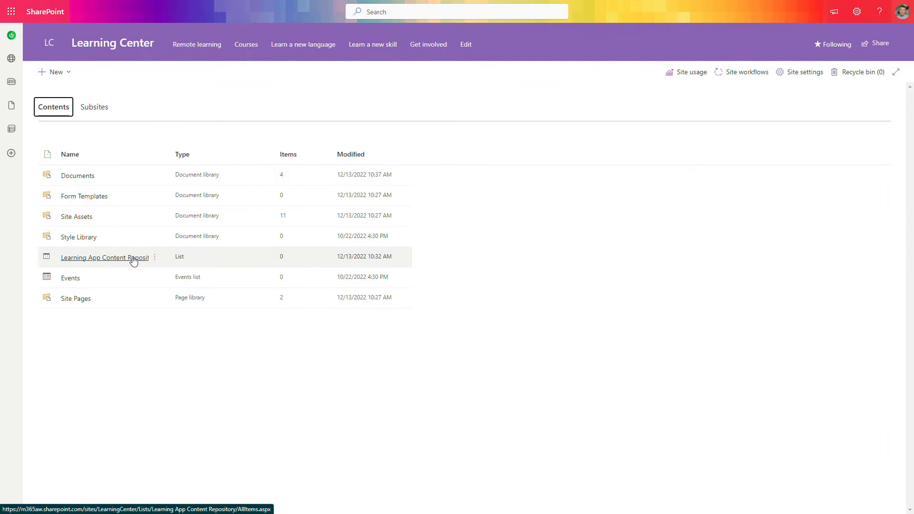
- Add an item titled Adoption training to the Learning App Content Repository list, using the copied folder link as its Folder URL
{"action": "left_click", "coordinate": [133, 260]}
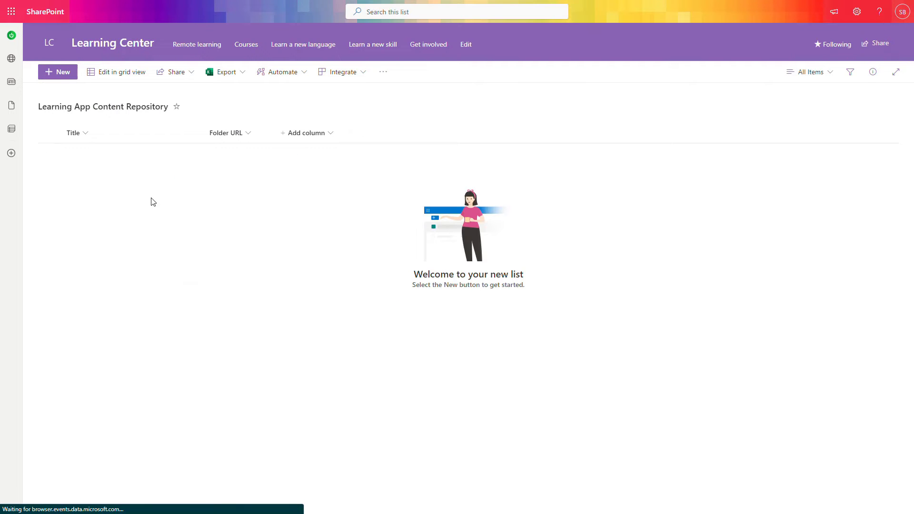
{"action": "left_click", "coordinate": [69, 74]}
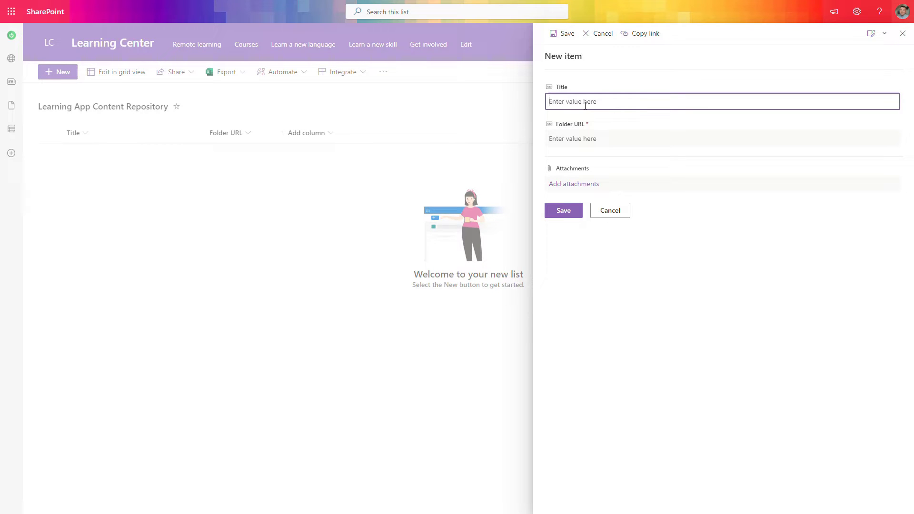
{"action": "left_click", "coordinate": [583, 138]}
{"action": "key", "text": "ctrl+v"}
{"action": "left_click", "coordinate": [577, 101]}
{"action": "type", "text": "Adoption training"}
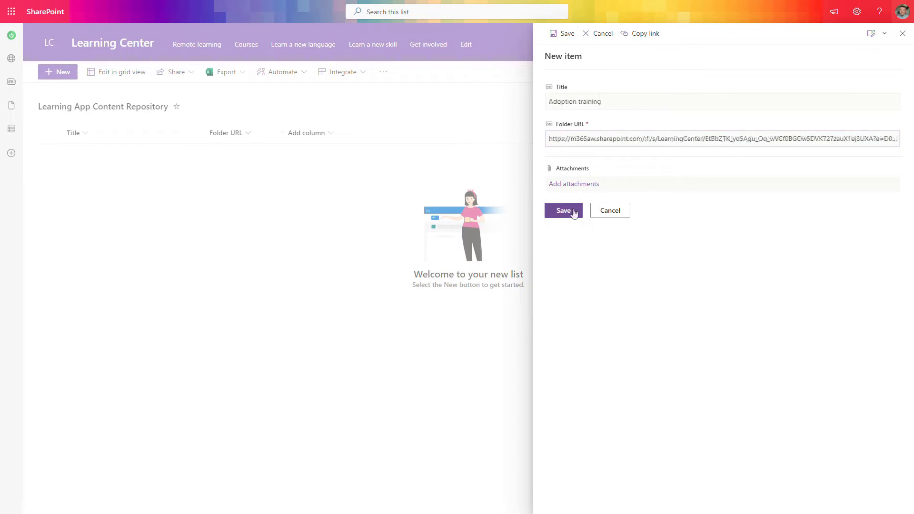
{"action": "left_click", "coordinate": [564, 211]}
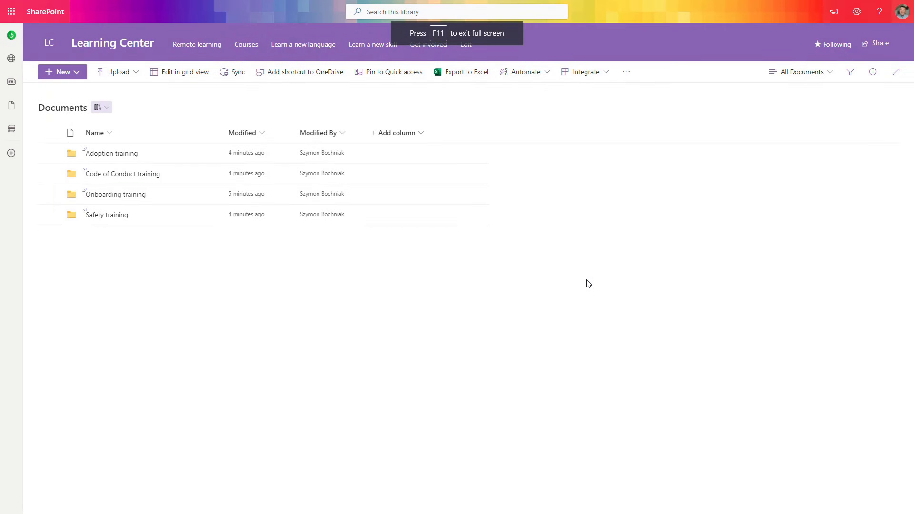
- Create a multiple-lines-of-text column named ContentDescription in the Adoption training folder of the Documents library
{"action": "left_click", "coordinate": [127, 157]}
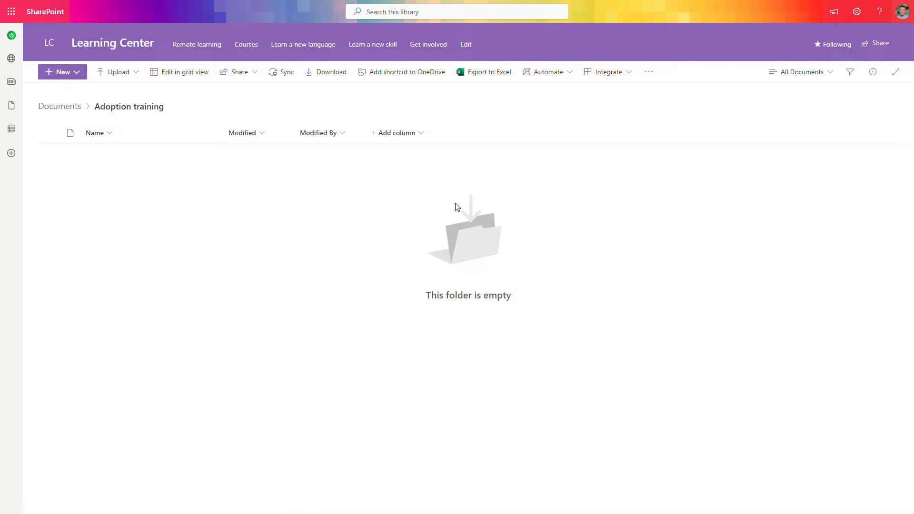
{"action": "left_click", "coordinate": [422, 138]}
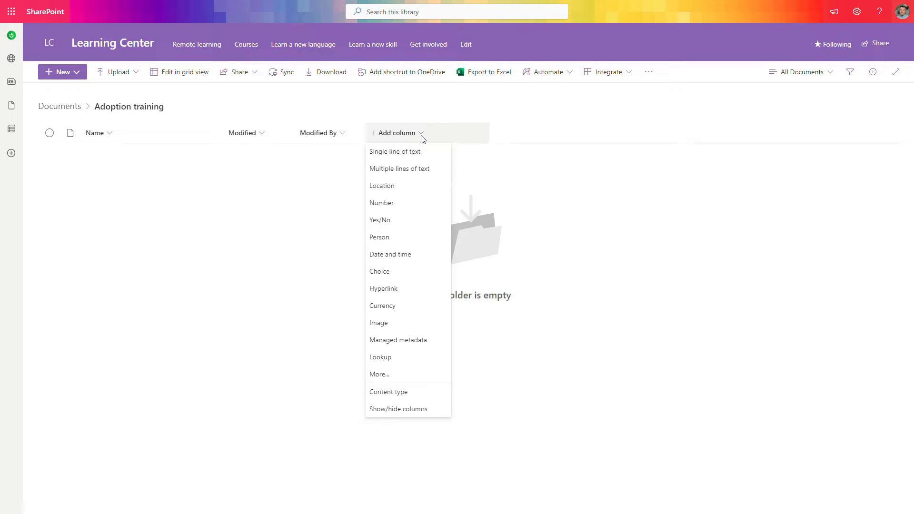
{"action": "left_click", "coordinate": [417, 177]}
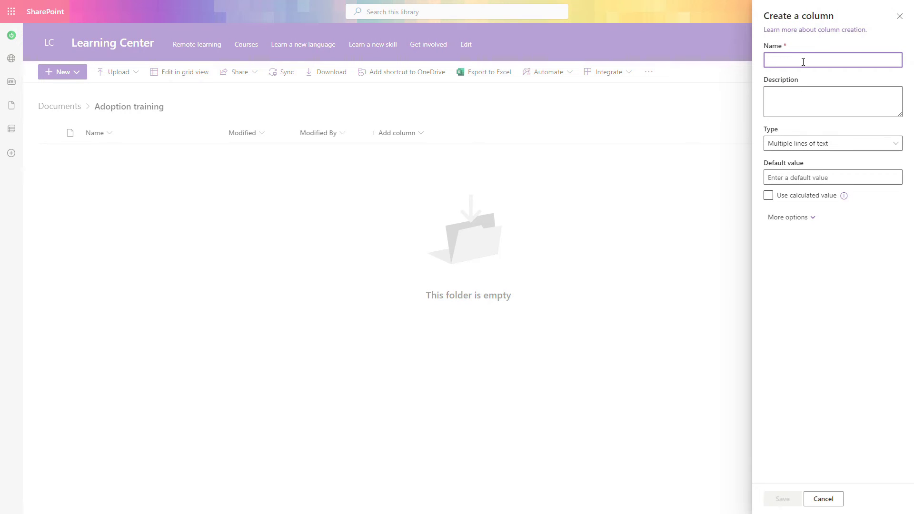
{"action": "type", "text": "ContentDescription"}
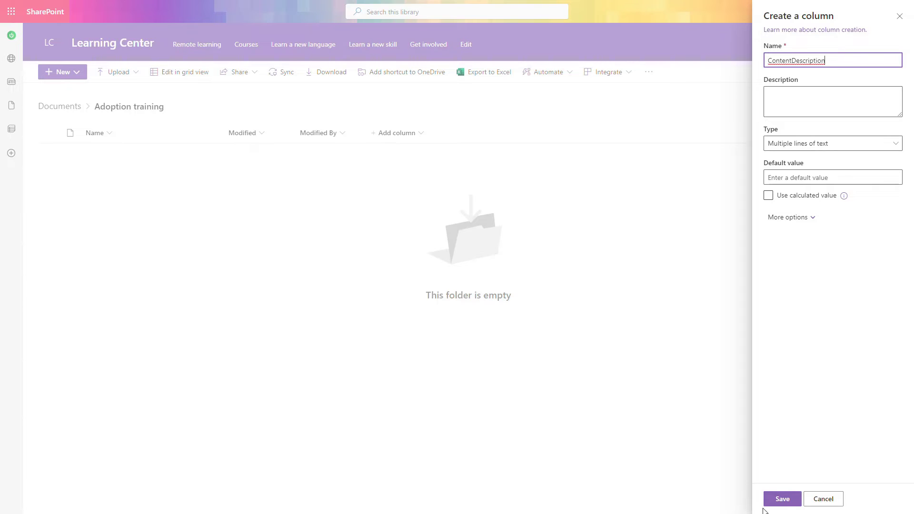
{"action": "left_click", "coordinate": [777, 498]}
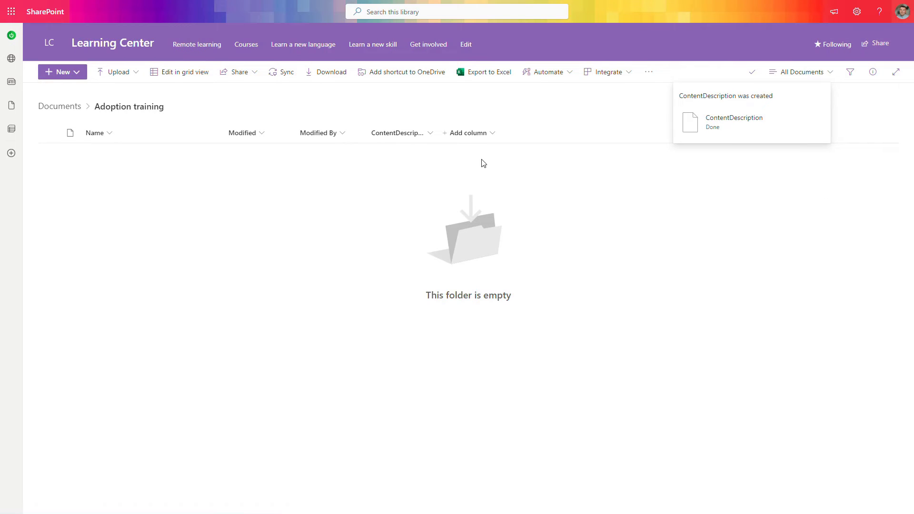
- Create a hyperlink column named ThumbnailWebURL in the Documents library
{"action": "left_click", "coordinate": [478, 137]}
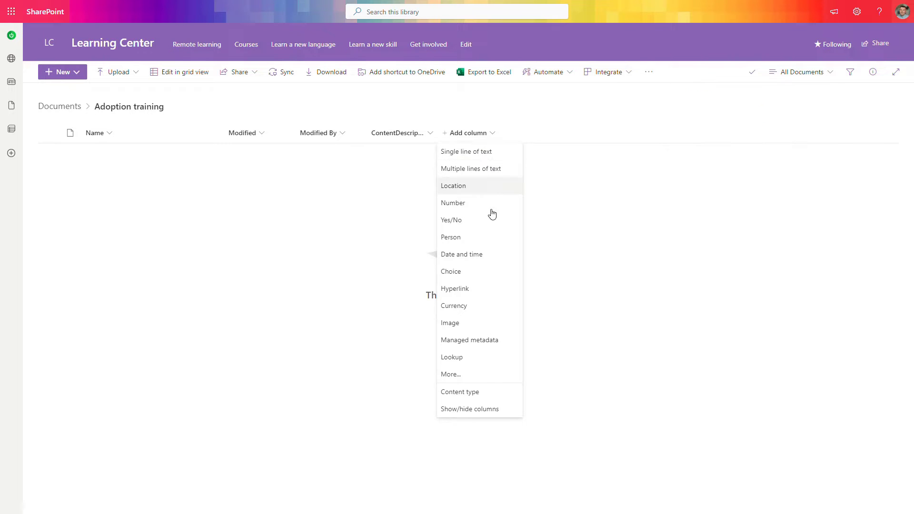
{"action": "left_click", "coordinate": [493, 292]}
{"action": "type", "text": "ThumbnailWebURL"}
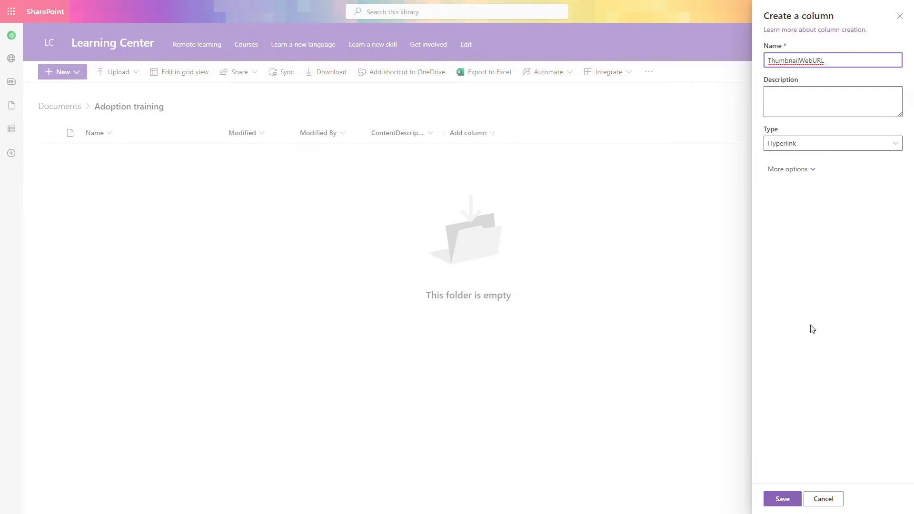
{"action": "left_click", "coordinate": [783, 500]}
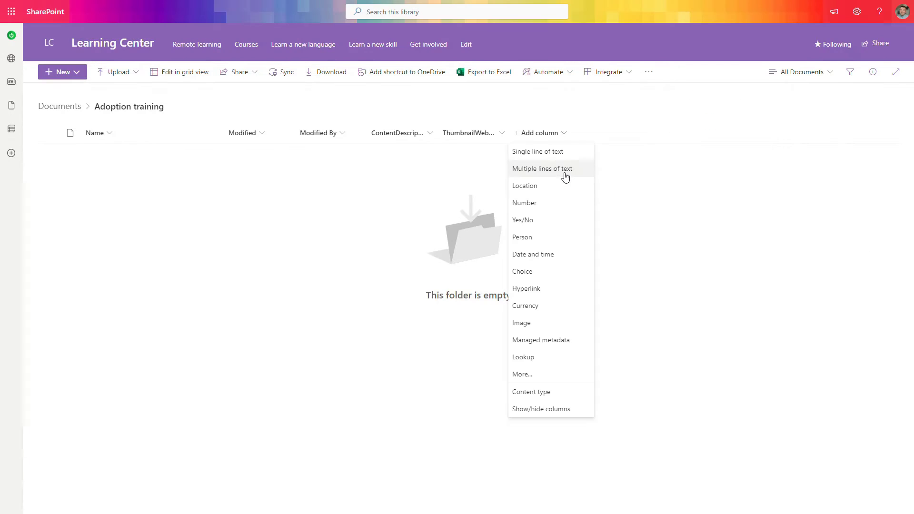
- Create a number column named Duration in the Documents library
{"action": "left_click", "coordinate": [551, 208]}
{"action": "type", "text": "Duration"}
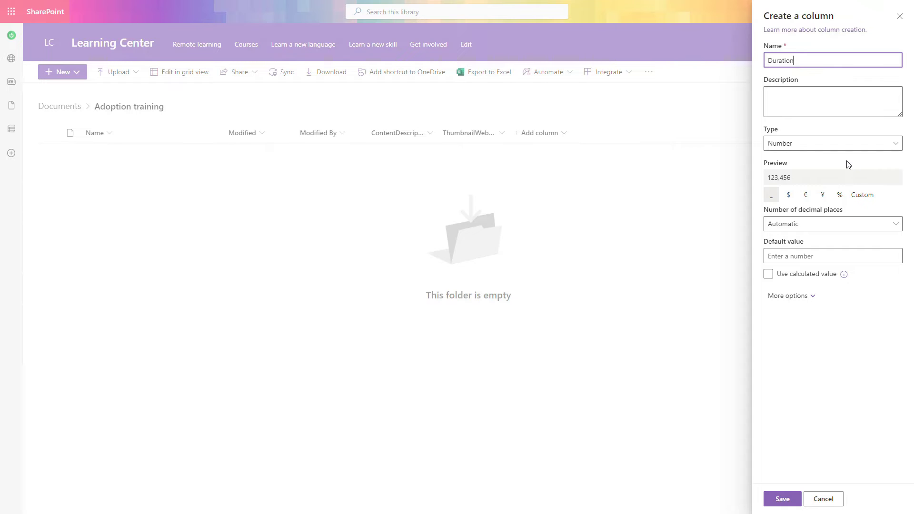
{"action": "left_click", "coordinate": [785, 498]}
- Set up a managed metadata column named SkillTags that allows multiple values
{"action": "left_click", "coordinate": [616, 135]}
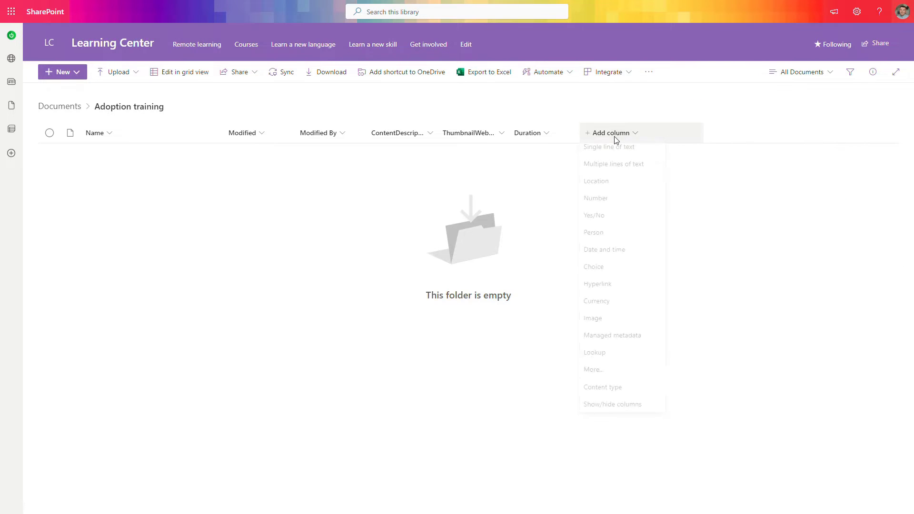
{"action": "left_click", "coordinate": [628, 344]}
{"action": "type", "text": "SkillTags"}
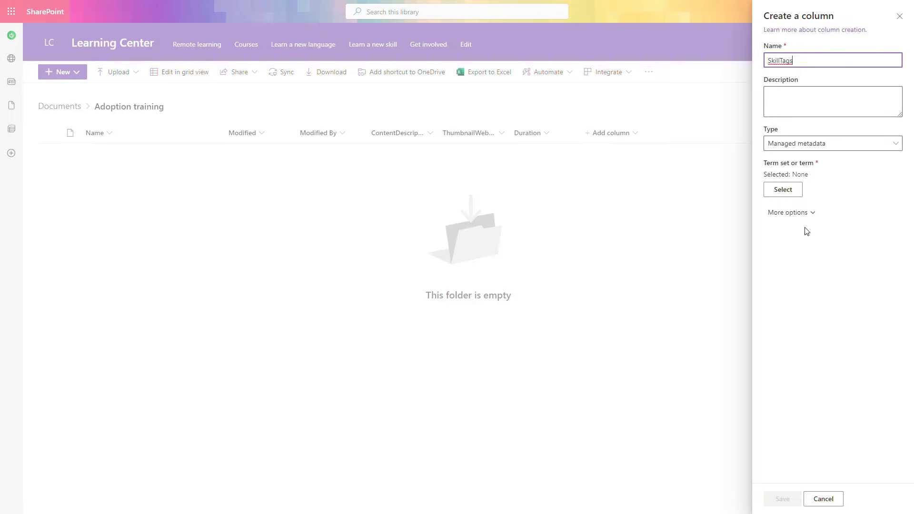
{"action": "left_click", "coordinate": [813, 215]}
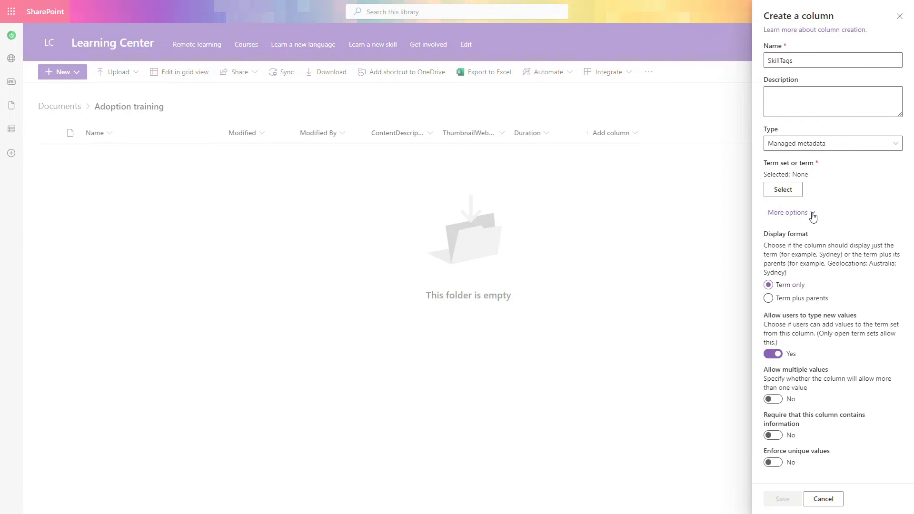
{"action": "left_click", "coordinate": [776, 401]}
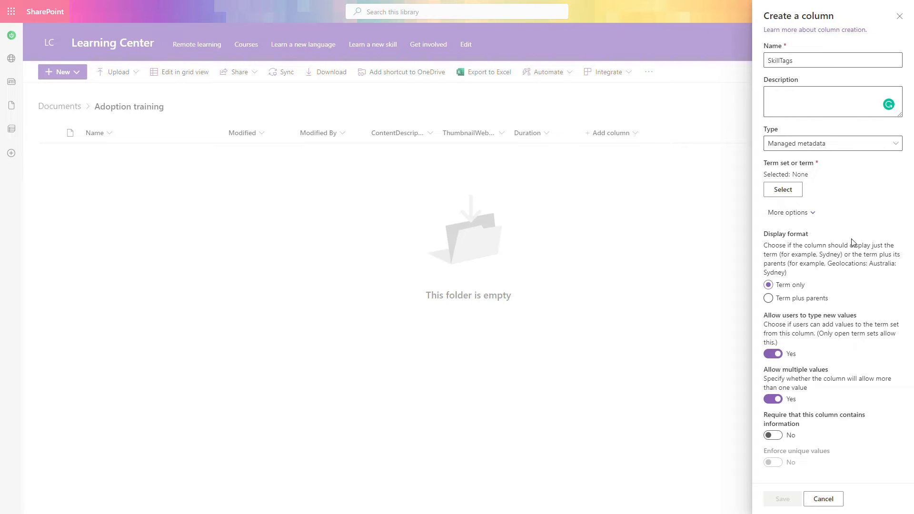
- Link the SkillTags column to the Skills term set and save the column
{"action": "left_click", "coordinate": [795, 190]}
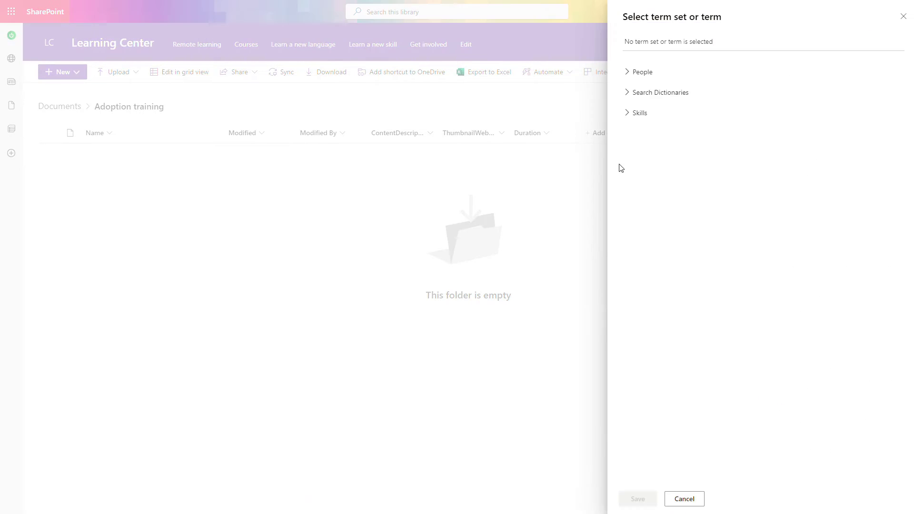
{"action": "left_click", "coordinate": [628, 114]}
{"action": "left_click", "coordinate": [660, 141]}
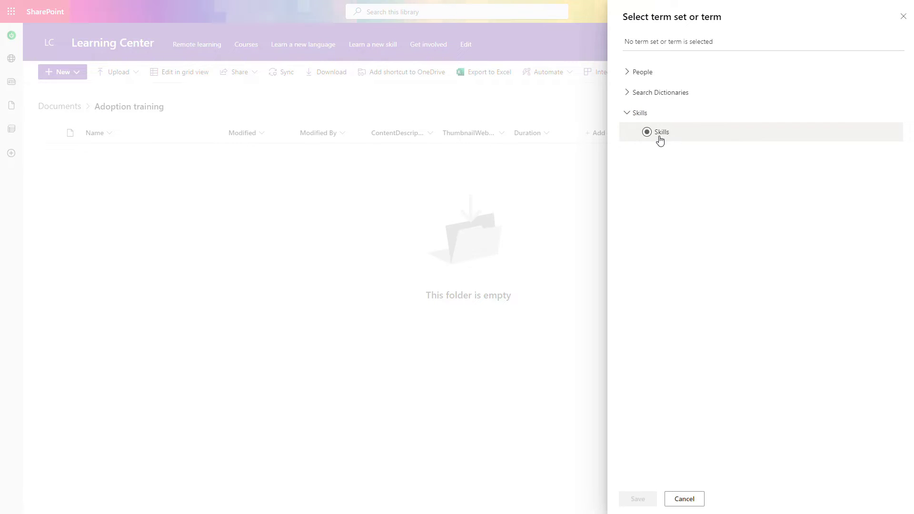
{"action": "left_click", "coordinate": [648, 136]}
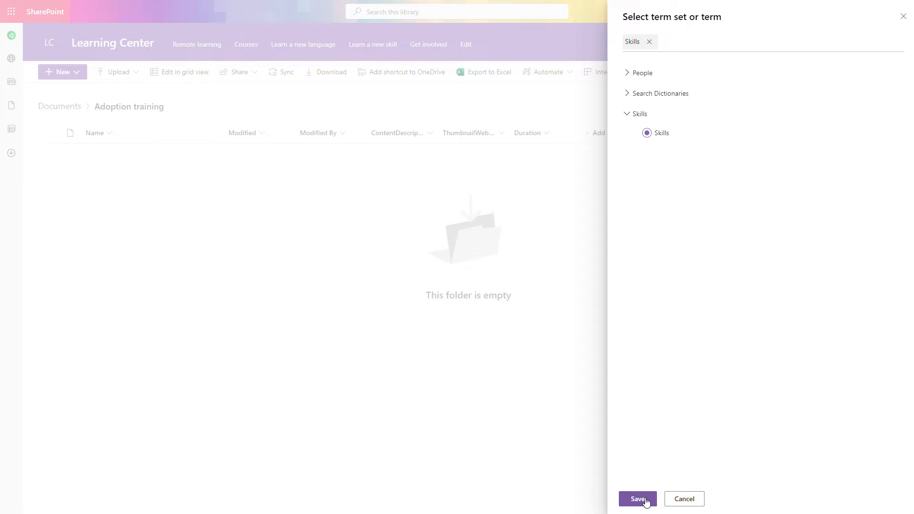
{"action": "left_click", "coordinate": [638, 500]}
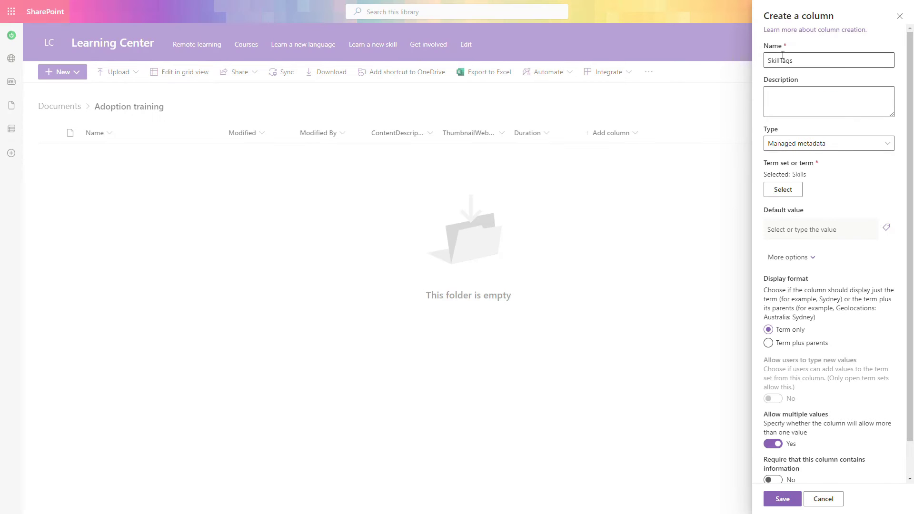
{"action": "left_click", "coordinate": [788, 507]}
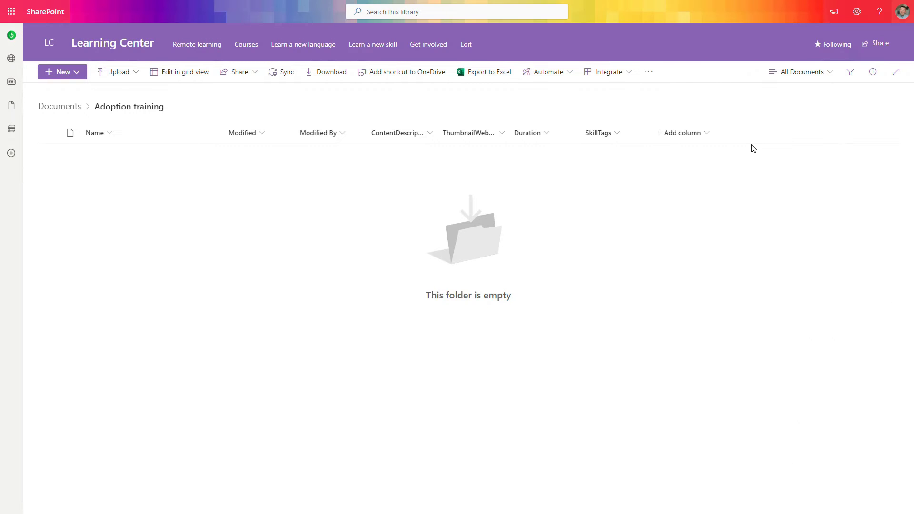
- Create a multiple-lines-of-text column named ContentAuthor in the Documents library
{"action": "left_click", "coordinate": [690, 134]}
{"action": "left_click", "coordinate": [696, 170]}
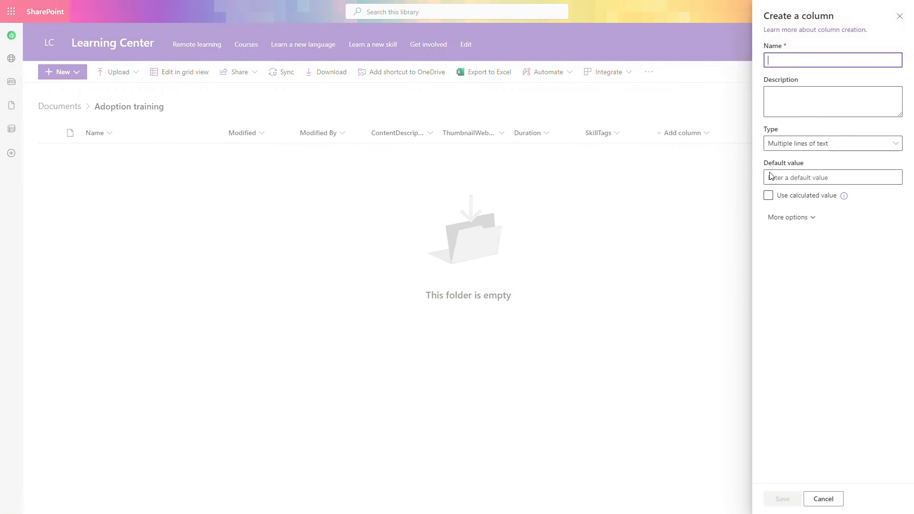
{"action": "type", "text": "ContentAuthor"}
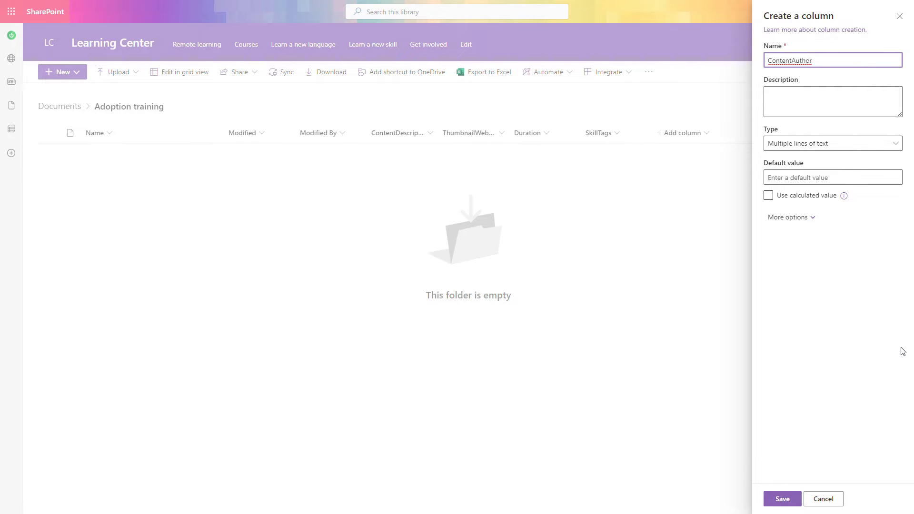
{"action": "left_click", "coordinate": [789, 501]}
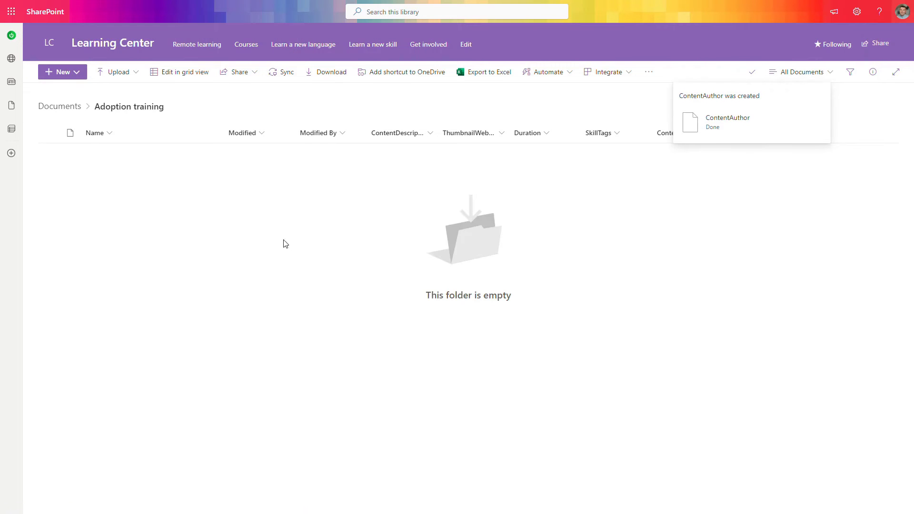
- Return to the root of the Documents library and reopen the Adoption training folder
{"action": "left_click", "coordinate": [64, 106]}
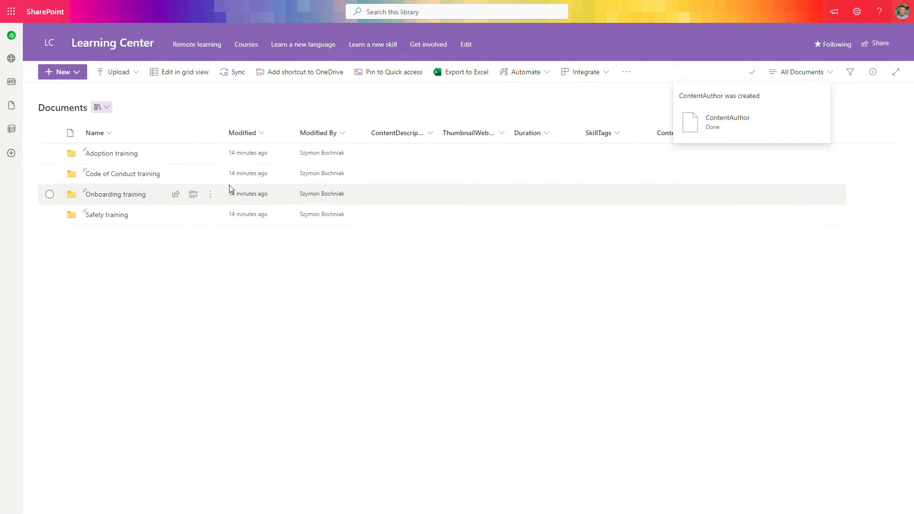
{"action": "left_click", "coordinate": [133, 175]}
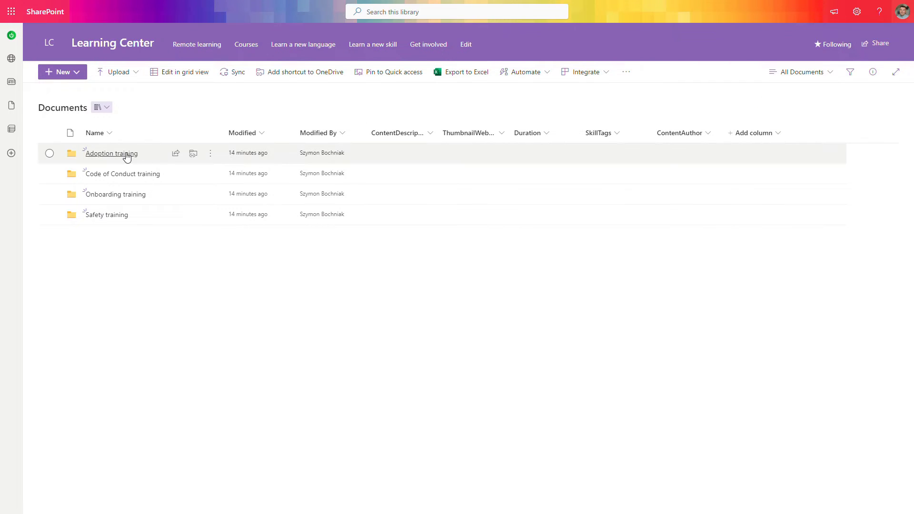
{"action": "left_click", "coordinate": [111, 153]}
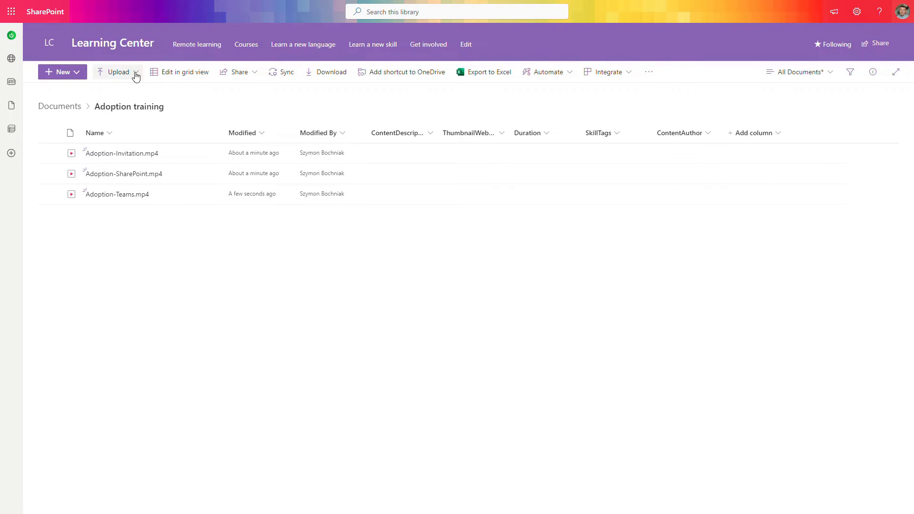
- Edit the metadata of the Adoption training videos in grid view and widen the ThumbnailWebURL column to show its full heading
{"action": "left_click", "coordinate": [176, 72]}
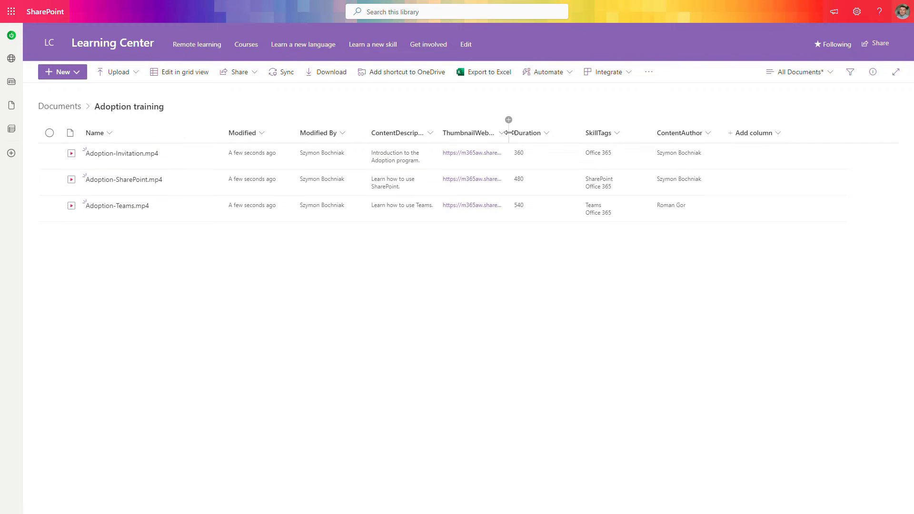
{"action": "left_click_drag", "start_coordinate": [509, 133], "coordinate": [524, 133]}
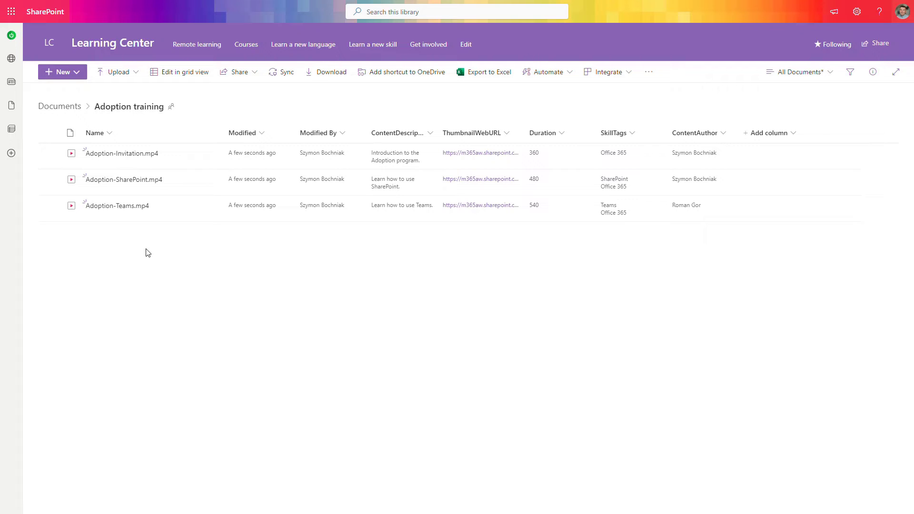
{"action": "left_click", "coordinate": [74, 82]}
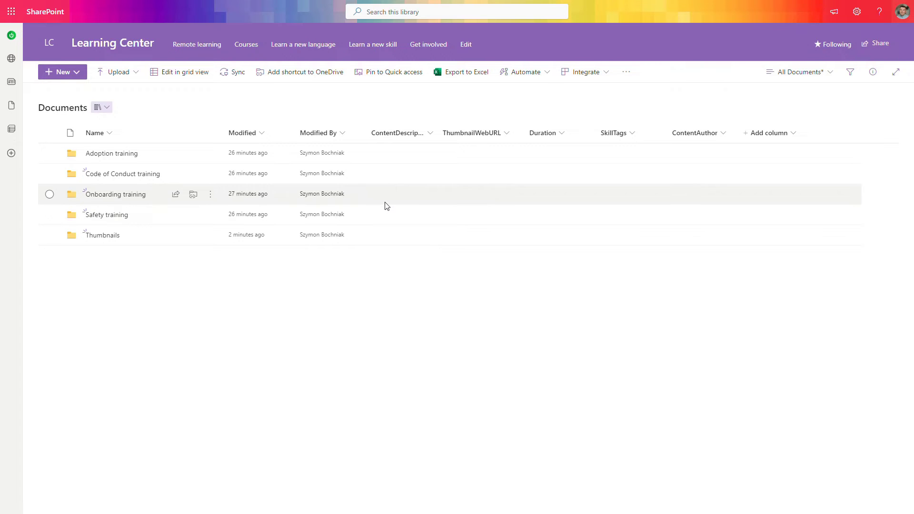
- Switch to the Microsoft 365 admin center and open the list of active teams and groups
{"action": "left_click", "coordinate": [11, 11]}
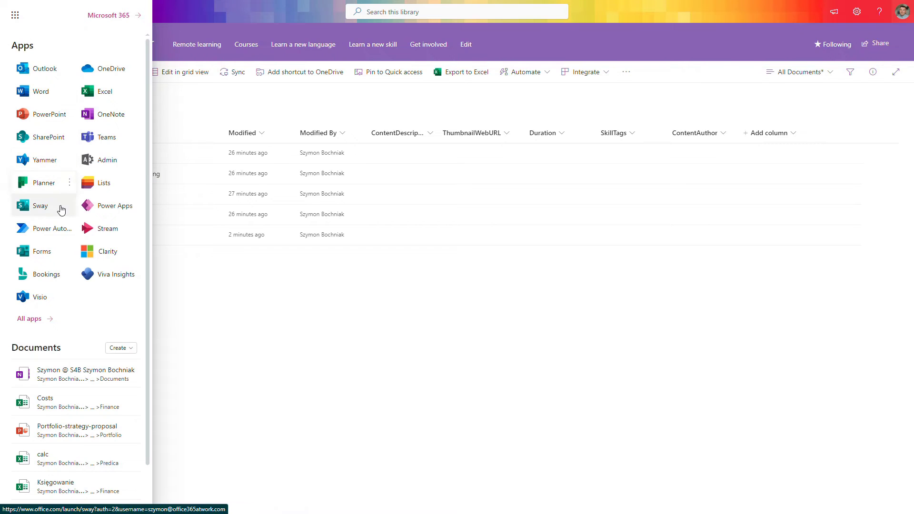
{"action": "left_click", "coordinate": [110, 160]}
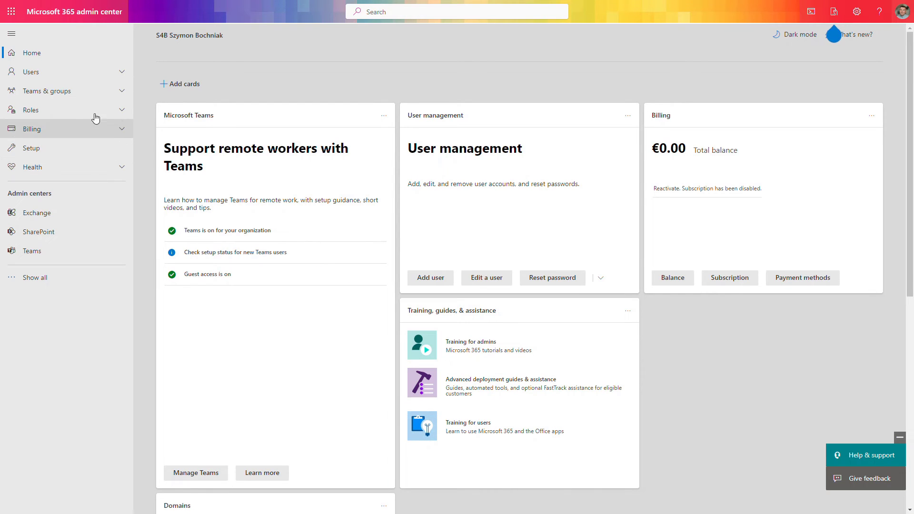
{"action": "left_click", "coordinate": [76, 93]}
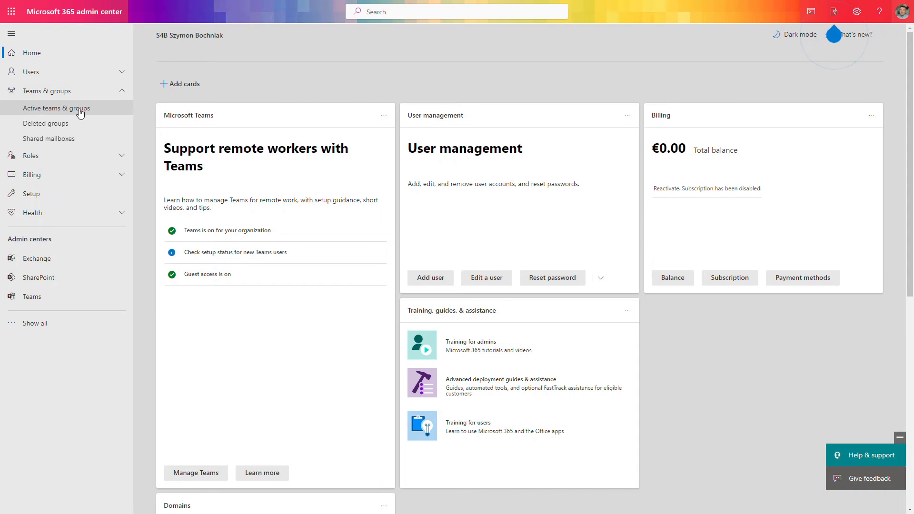
{"action": "left_click", "coordinate": [76, 112]}
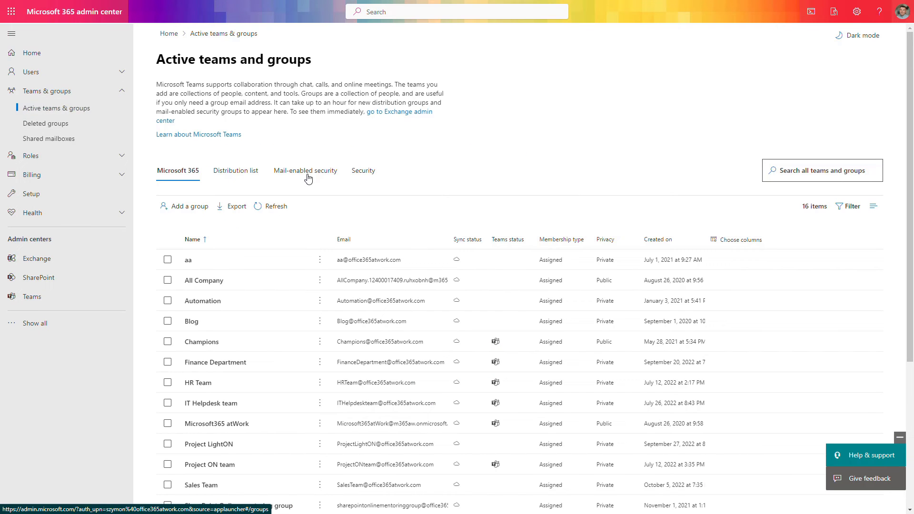
- Start a new Microsoft 365 group named VivaLearning-GlobalAccess, with no description
{"action": "left_click", "coordinate": [193, 215]}
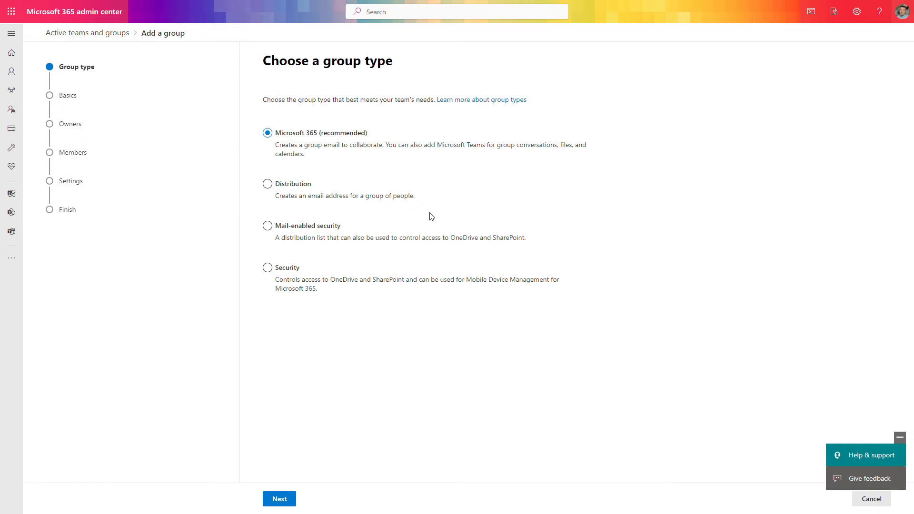
{"action": "left_click", "coordinate": [280, 499]}
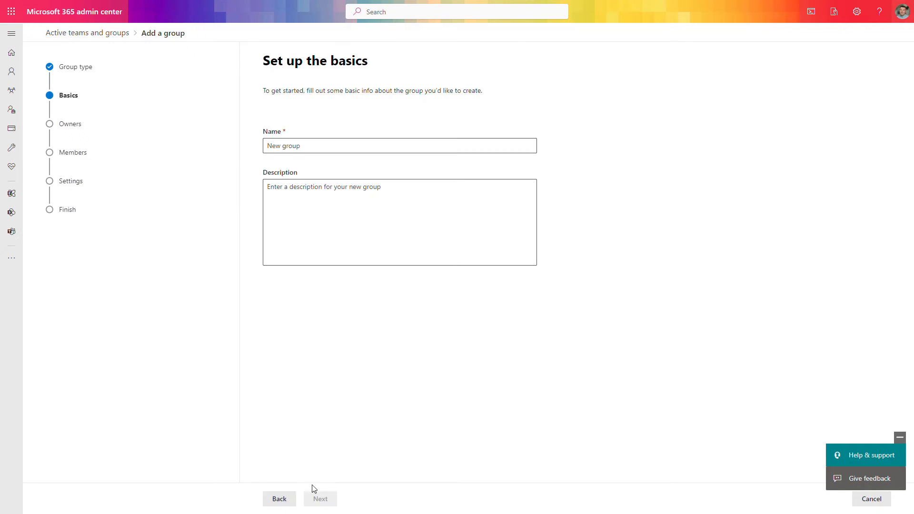
{"action": "left_click", "coordinate": [341, 147]}
{"action": "type", "text": "VivaLearning-GlobalAccess"}
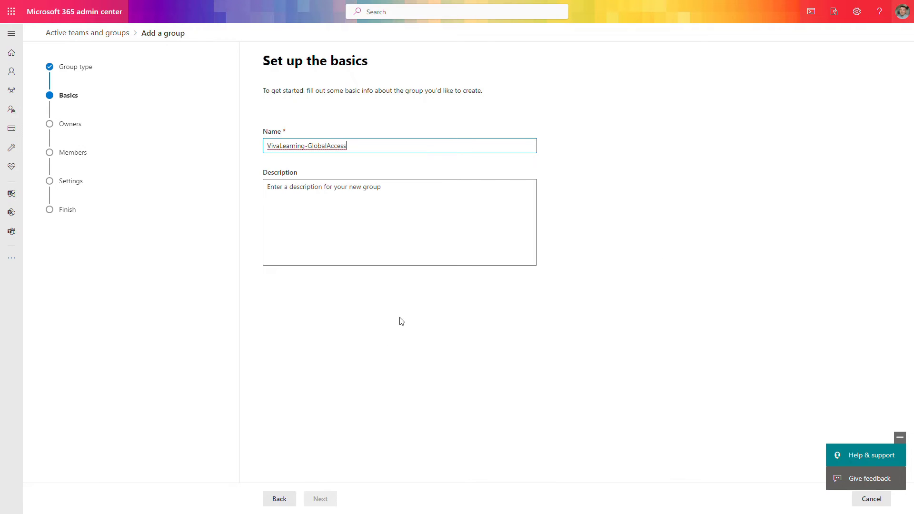
{"action": "left_click", "coordinate": [398, 259]}
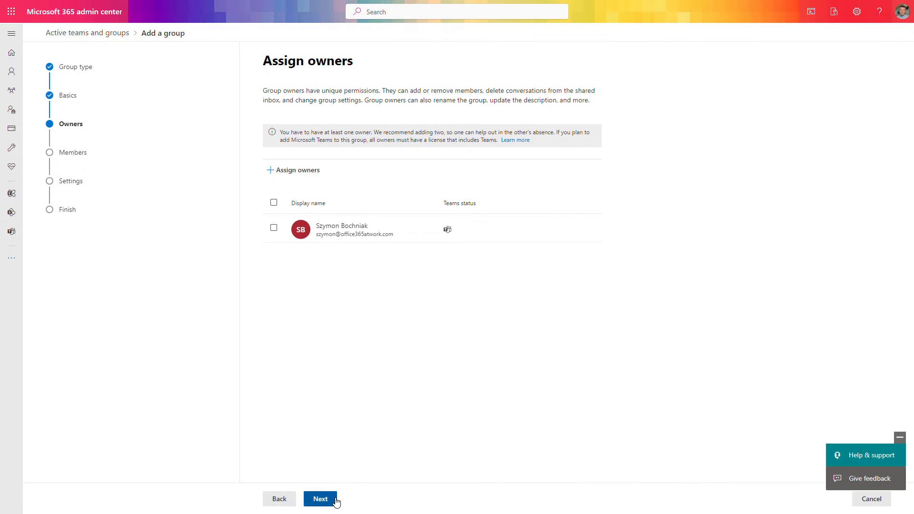
- Complete the group's owner and members, set its email alias to vivalearning-global, and create it as a public group with a team
{"action": "left_click", "coordinate": [336, 501]}
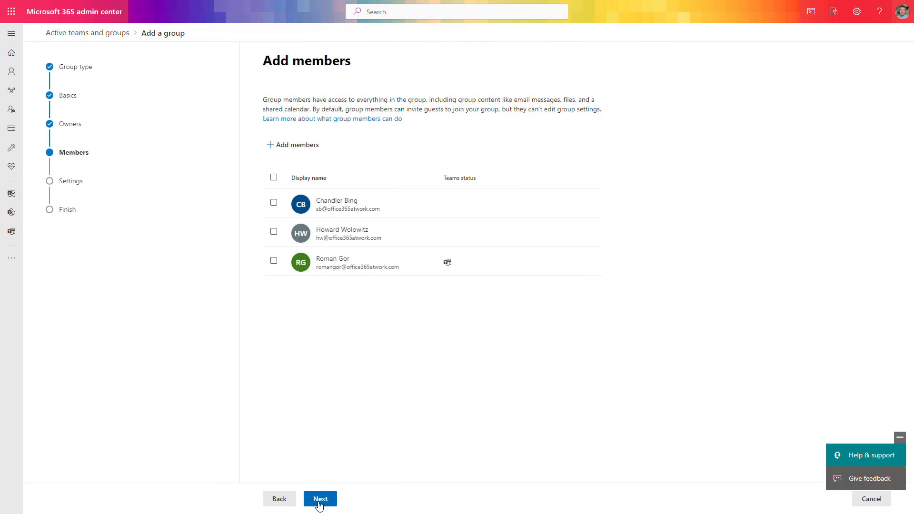
{"action": "left_click", "coordinate": [320, 501]}
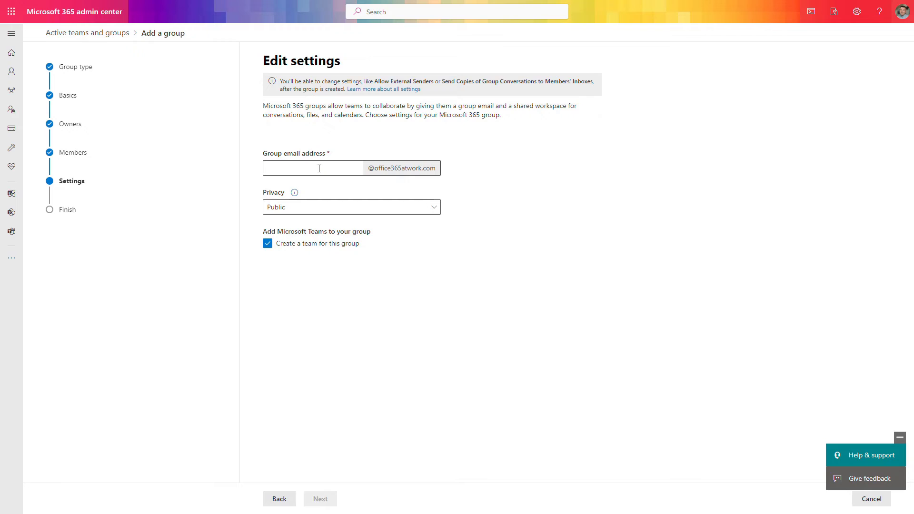
{"action": "left_click", "coordinate": [319, 169]}
{"action": "type", "text": "vivalearning-global"}
{"action": "left_click", "coordinate": [329, 499]}
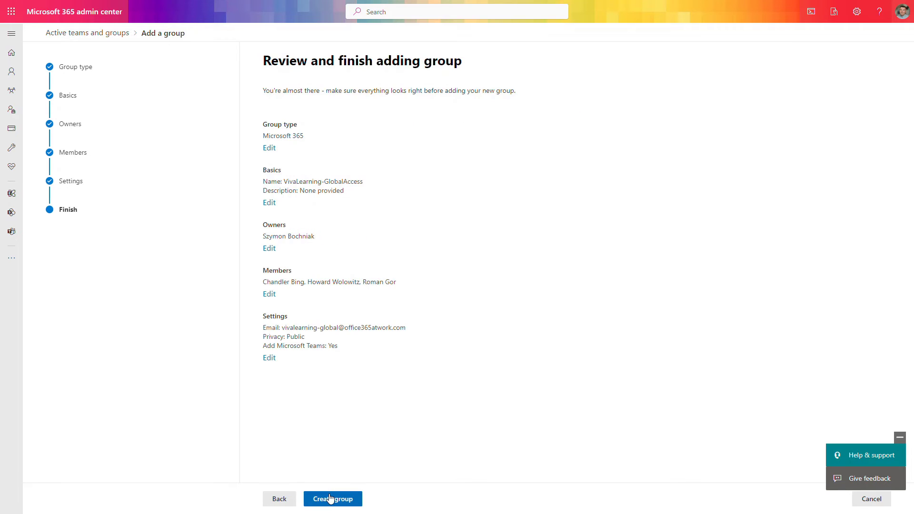
{"action": "left_click", "coordinate": [336, 500]}
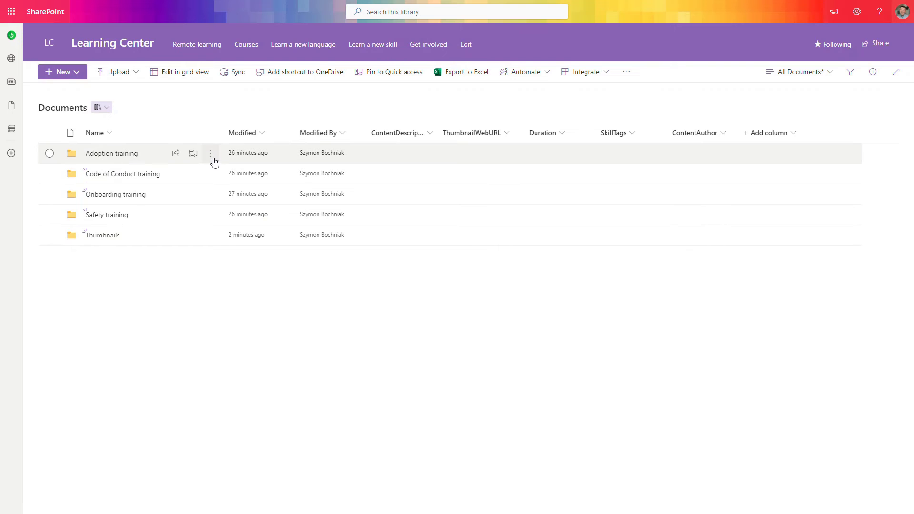
- Grant the VivaLearning-GlobalAccess Members group view-only access to the Adoption training folder in the Learning Center's Documents library
{"action": "left_click", "coordinate": [212, 157]}
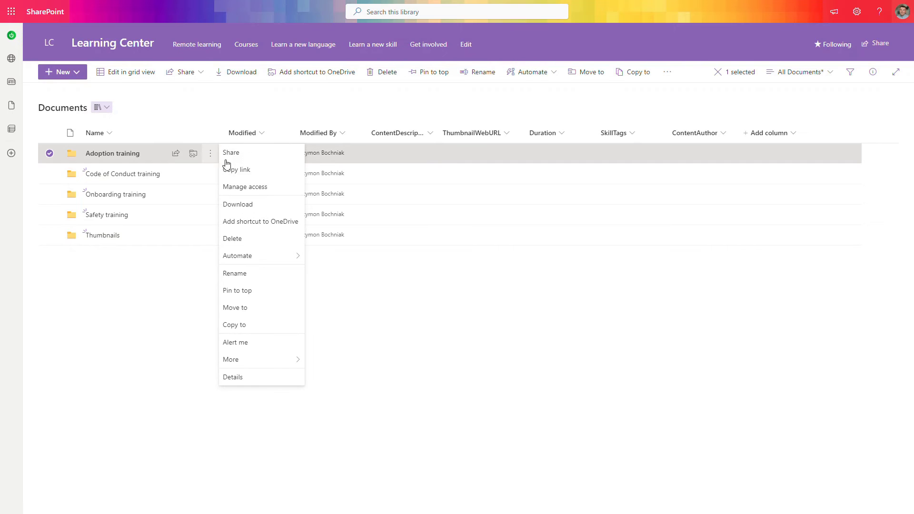
{"action": "left_click", "coordinate": [261, 187]}
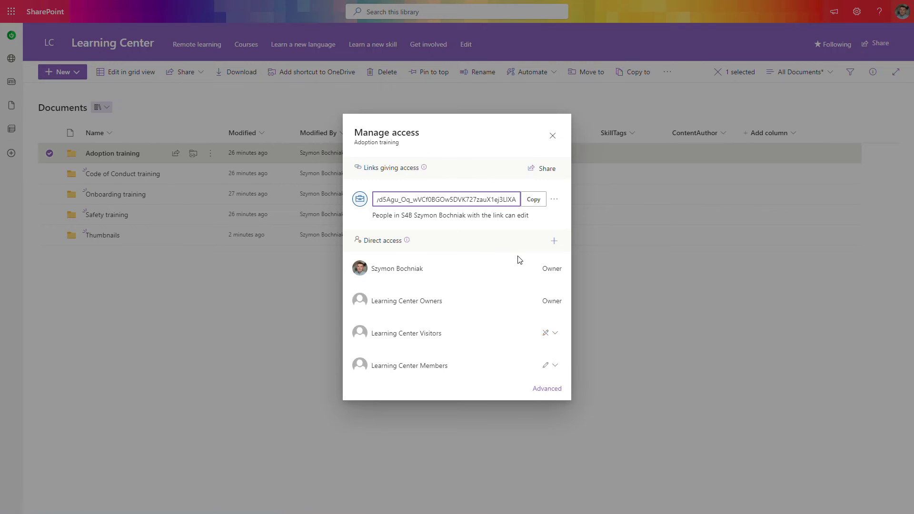
{"action": "left_click", "coordinate": [554, 242]}
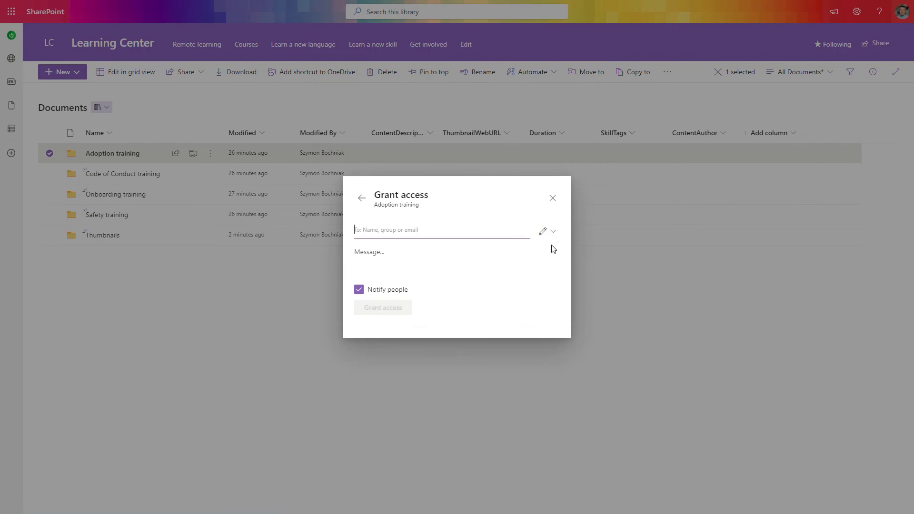
{"action": "type", "text": "Viva"}
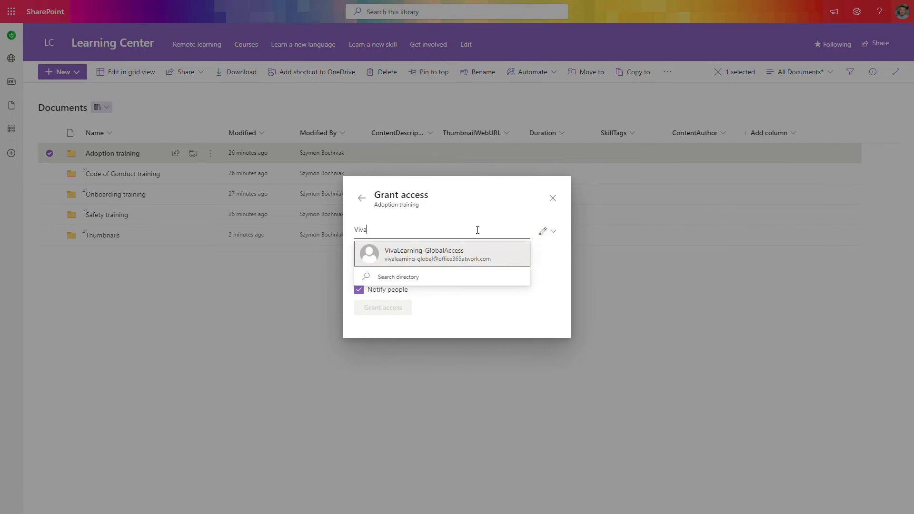
{"action": "left_click", "coordinate": [481, 262]}
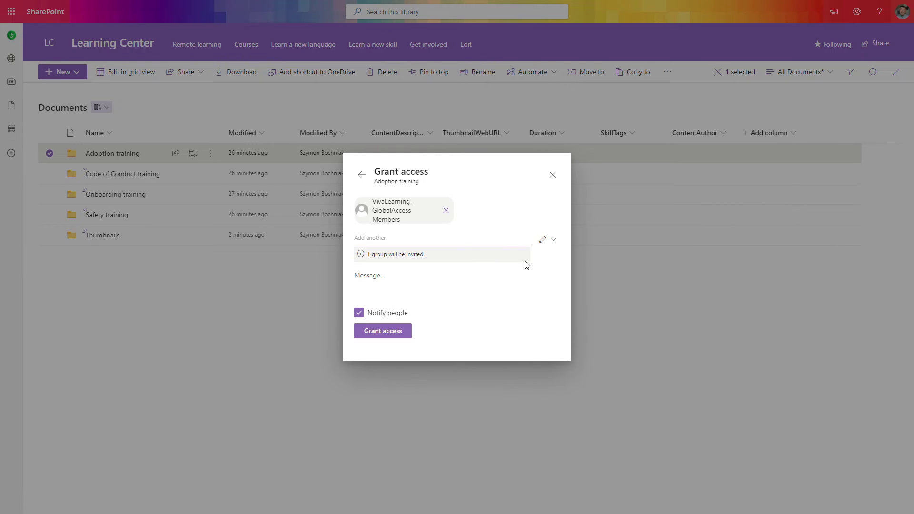
{"action": "left_click", "coordinate": [560, 244]}
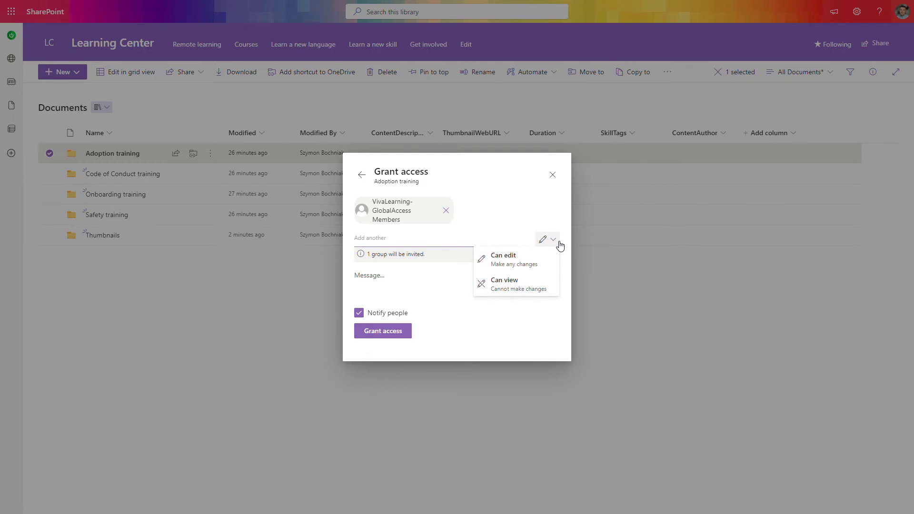
{"action": "left_click", "coordinate": [534, 288]}
{"action": "left_click", "coordinate": [392, 332]}
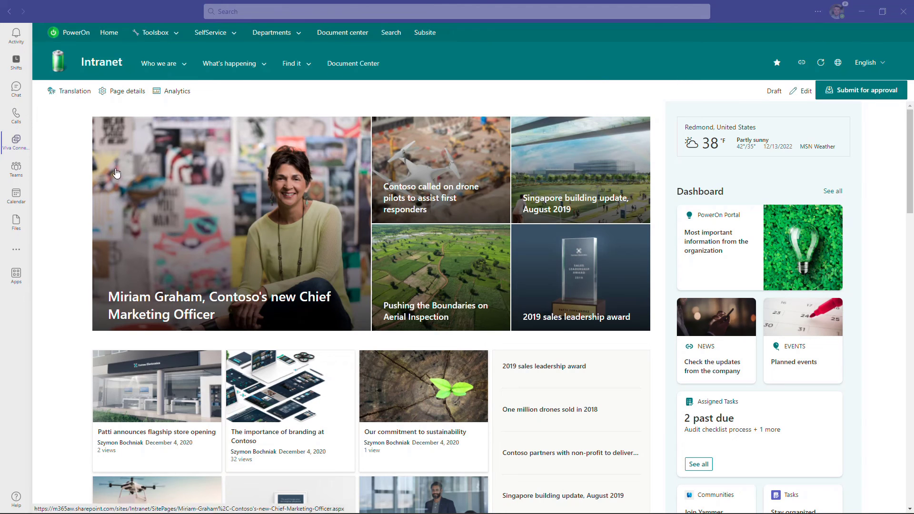
- Switch to Microsoft Teams, search its apps for "viv", and add or open the Viva Learning app
{"action": "left_click", "coordinate": [17, 284]}
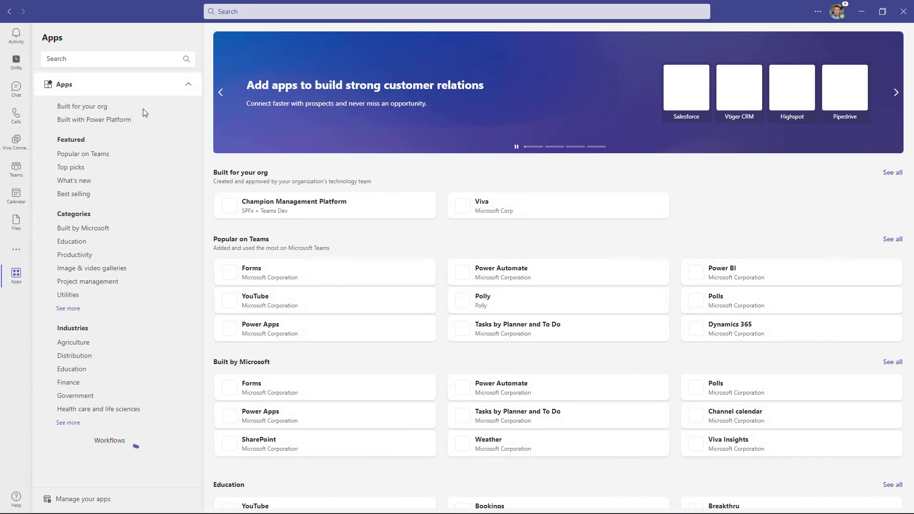
{"action": "left_click", "coordinate": [141, 59]}
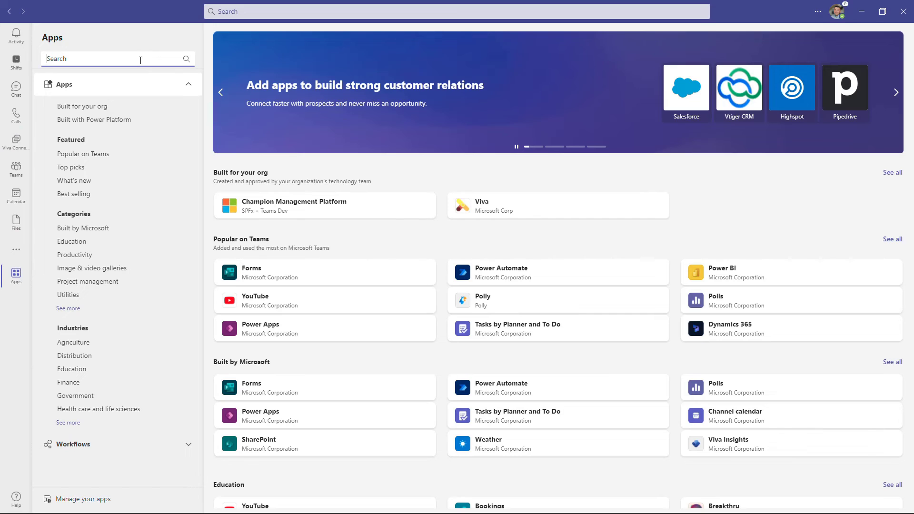
{"action": "type", "text": "viv"}
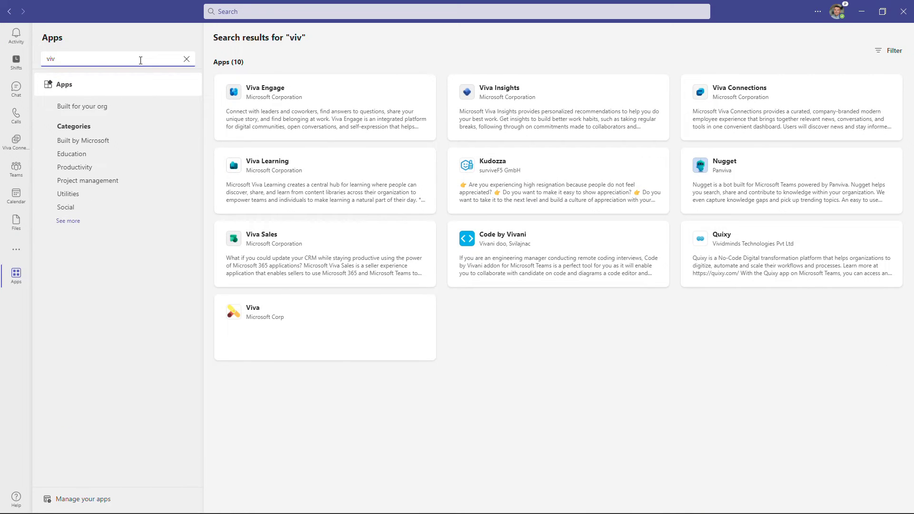
{"action": "left_click", "coordinate": [367, 193]}
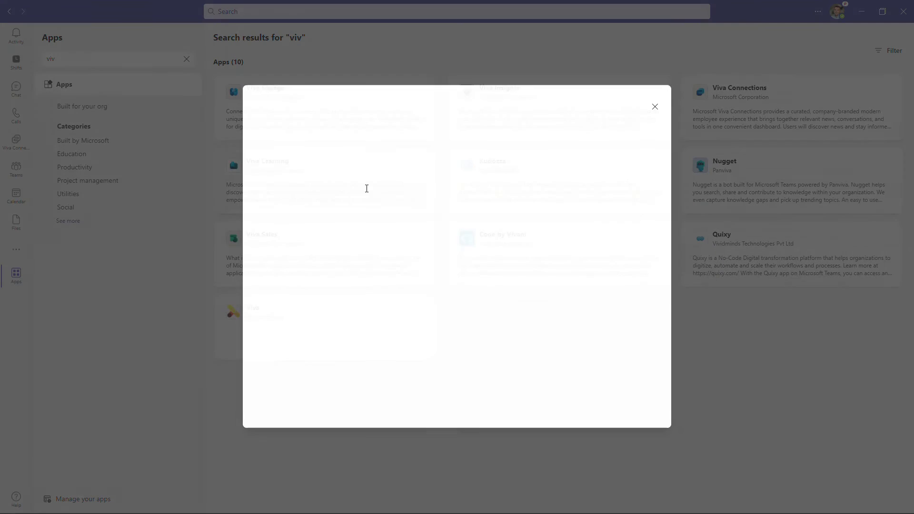
{"action": "left_click", "coordinate": [339, 139]}
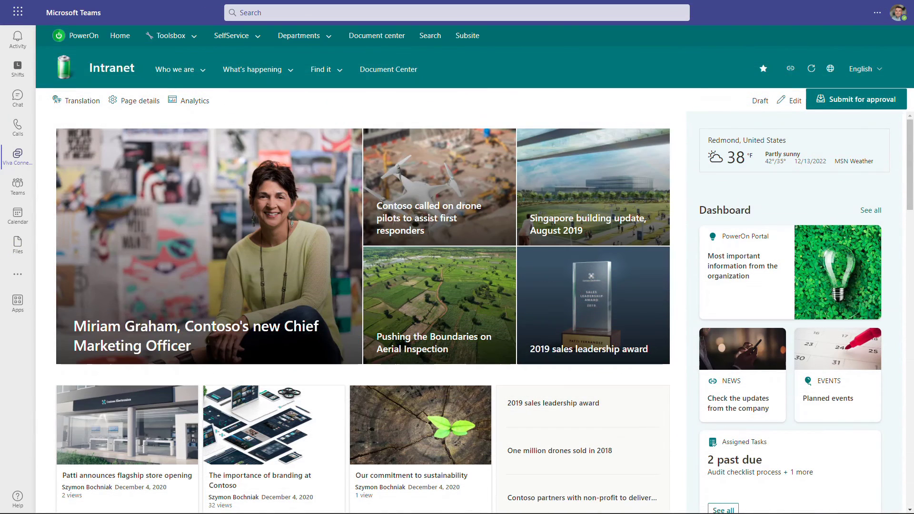
- Open Viva Learning from the Teams apps and check the SharePoint access in its permission settings
{"action": "left_click", "coordinate": [18, 274]}
{"action": "left_click", "coordinate": [61, 237]}
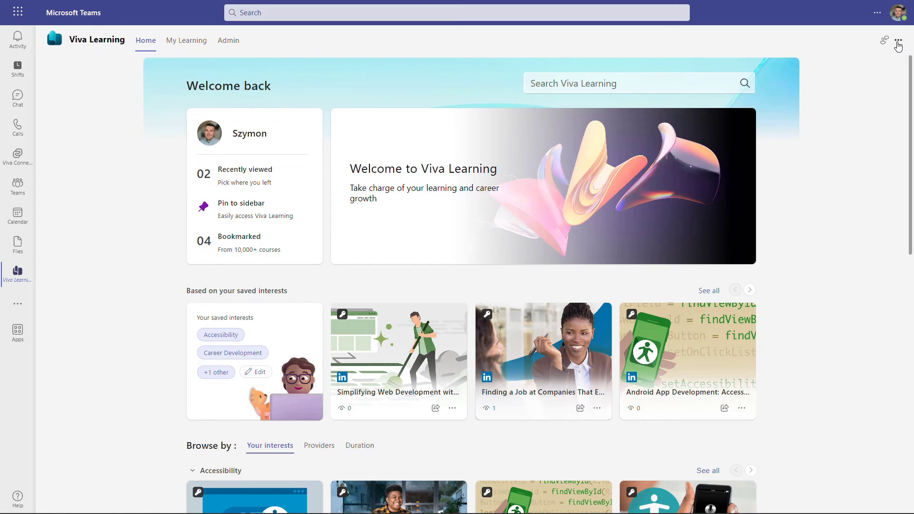
{"action": "left_click", "coordinate": [898, 40]}
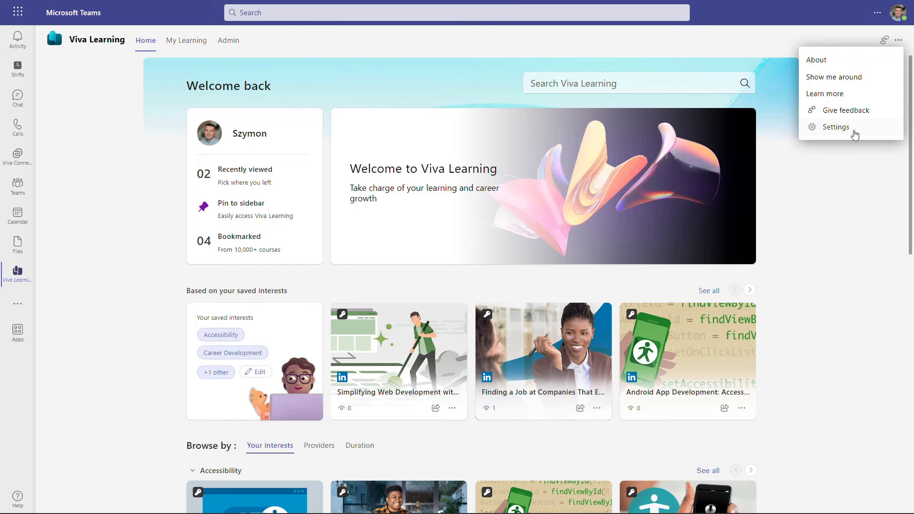
{"action": "left_click", "coordinate": [855, 132]}
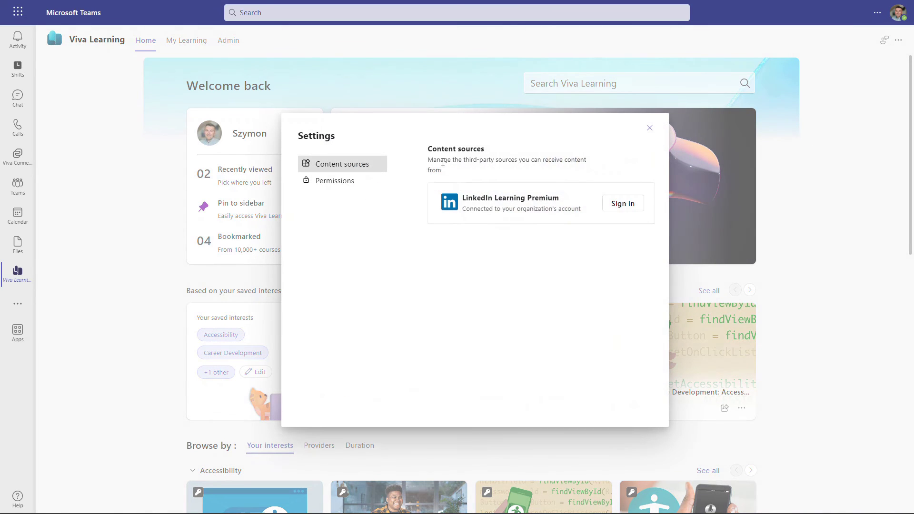
{"action": "left_click", "coordinate": [348, 184]}
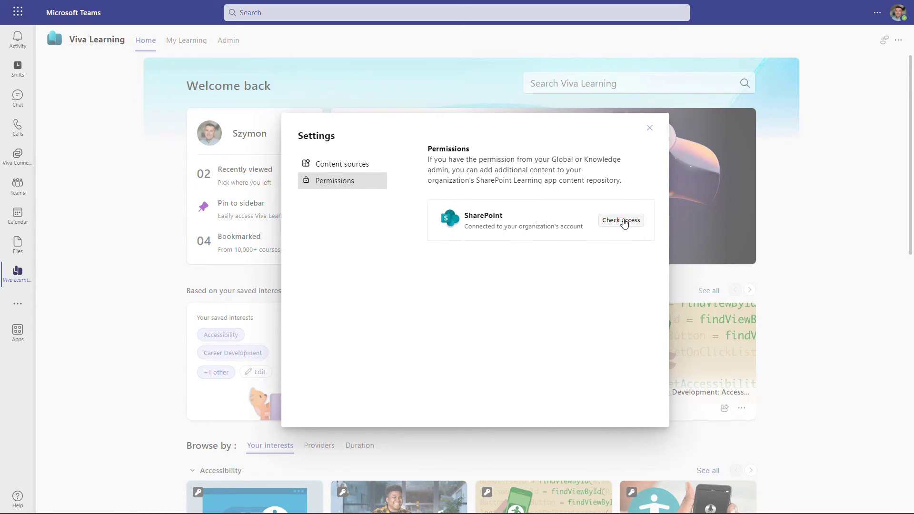
{"action": "left_click", "coordinate": [627, 222]}
{"action": "left_click", "coordinate": [650, 129]}
- Look over My Learning and inspect the content sync status of Microsoft Learn and LinkedIn Learning under the managed providers
{"action": "left_click", "coordinate": [177, 45]}
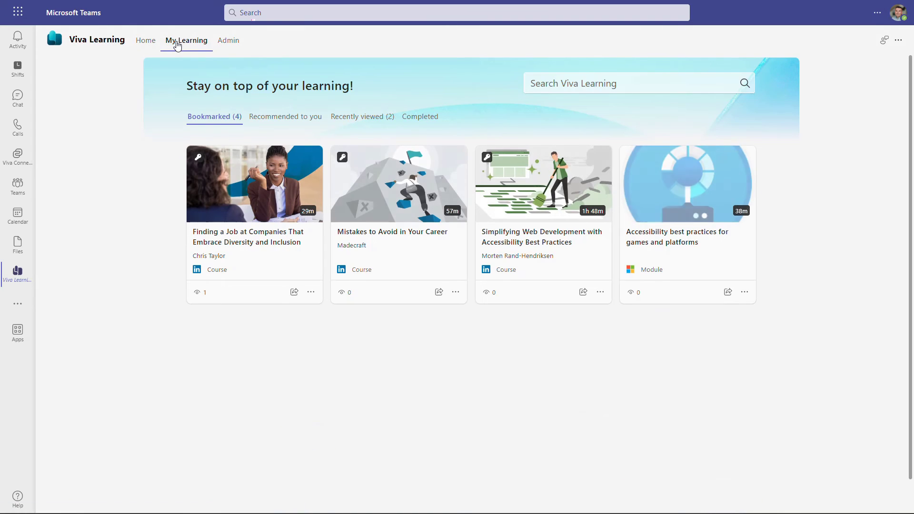
{"action": "left_click", "coordinate": [224, 45]}
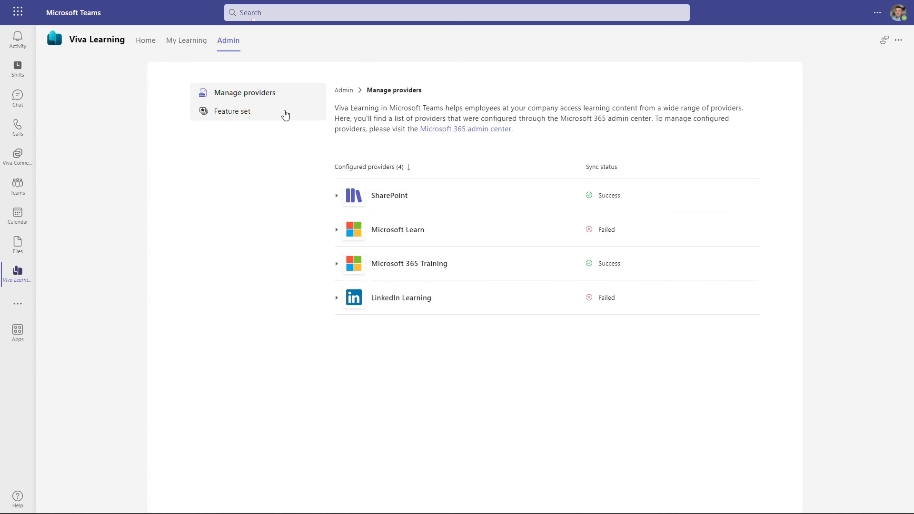
{"action": "left_click", "coordinate": [337, 232]}
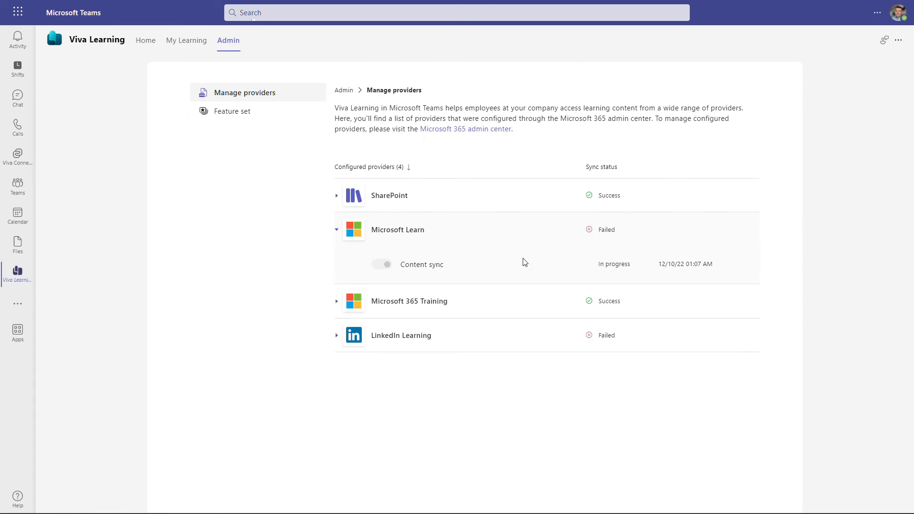
{"action": "left_click", "coordinate": [337, 337]}
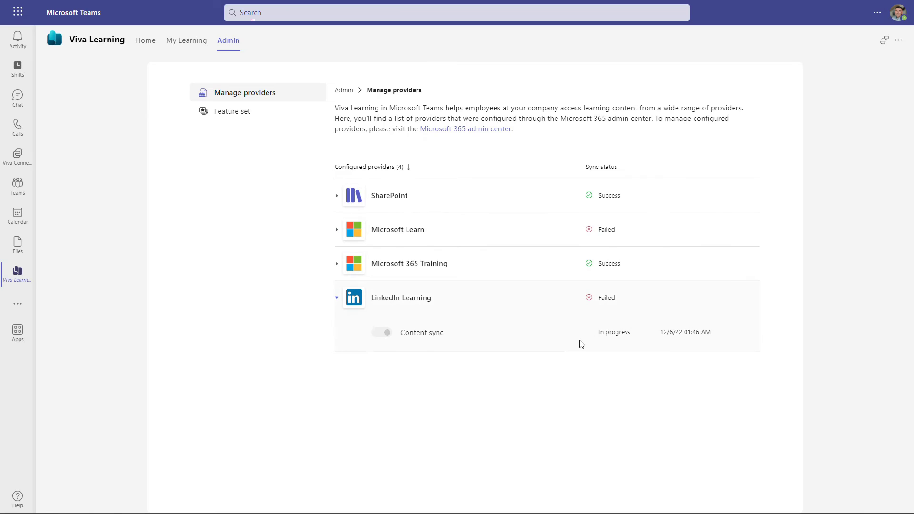
{"action": "left_click", "coordinate": [337, 298]}
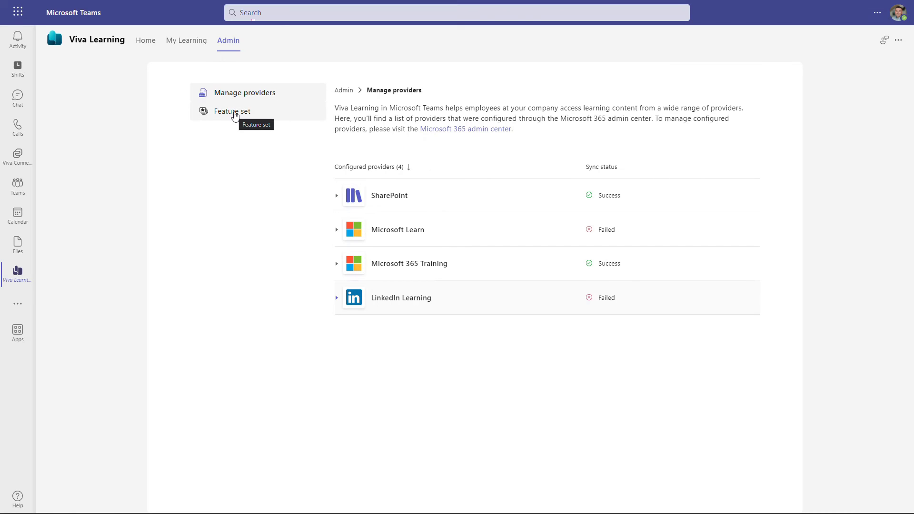
- Examine the feature set page and the fields for a new featured set, closing the form without saving
{"action": "left_click", "coordinate": [234, 114]}
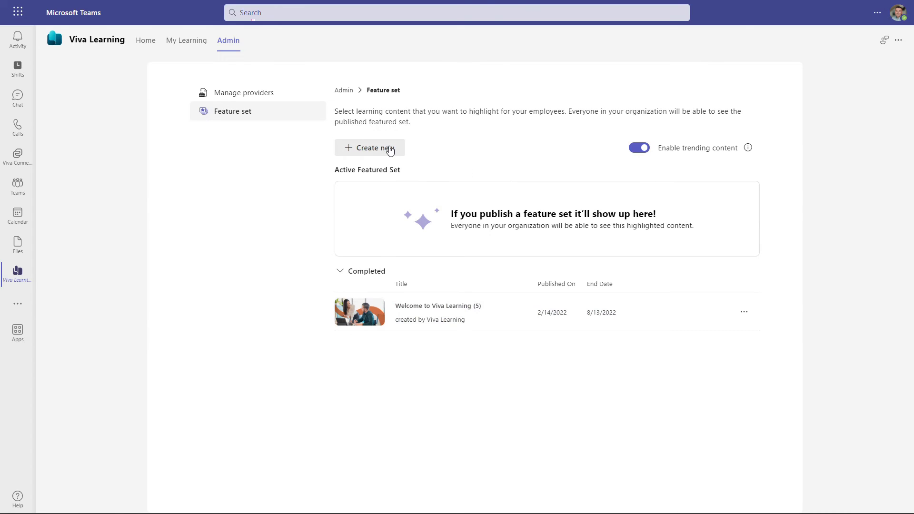
{"action": "left_click", "coordinate": [387, 148]}
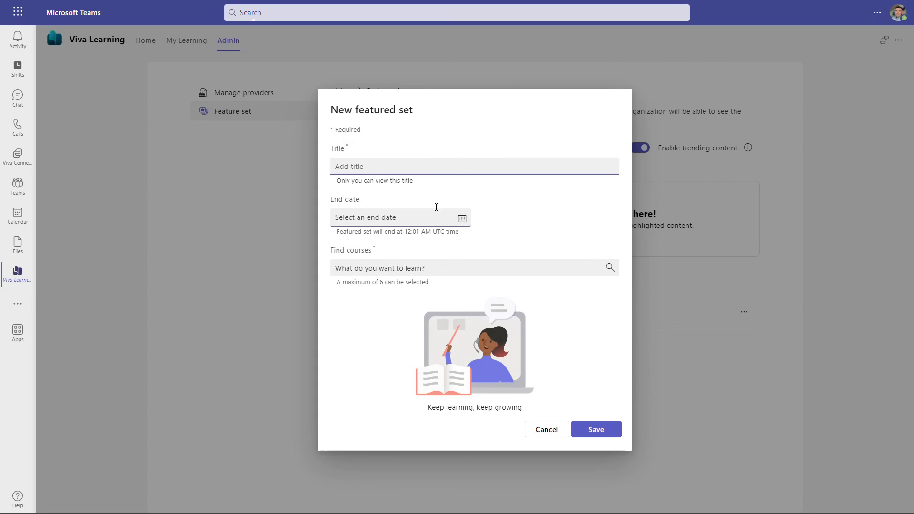
{"action": "left_click", "coordinate": [554, 429]}
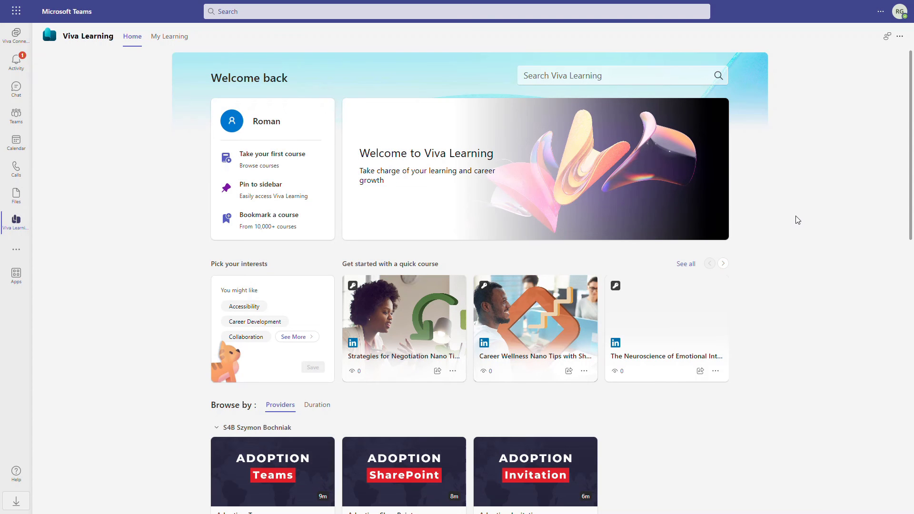
- Review the Adoption training videos and other provider courses on a group member's Viva Learning home page
{"action": "scroll", "coordinate": [798, 220], "scroll_direction": "down", "scroll_amount": 2}
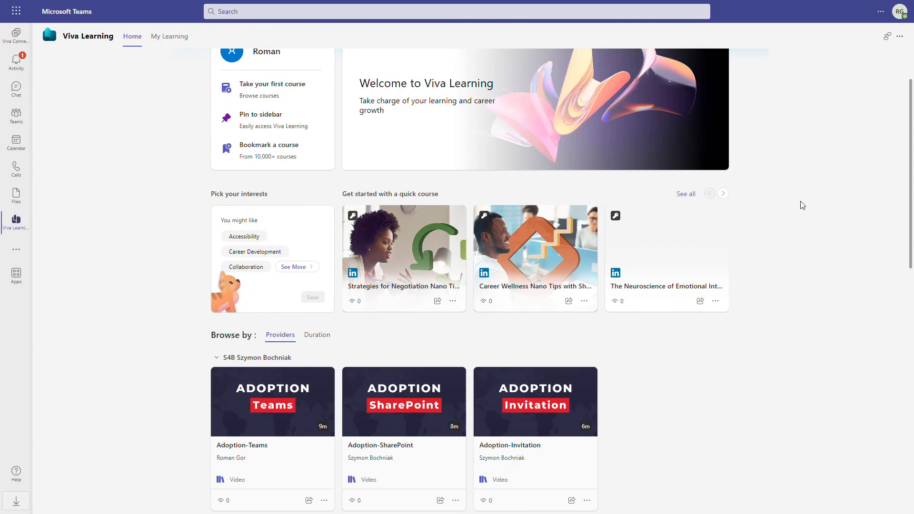
{"action": "scroll", "coordinate": [803, 200], "scroll_direction": "down", "scroll_amount": 2}
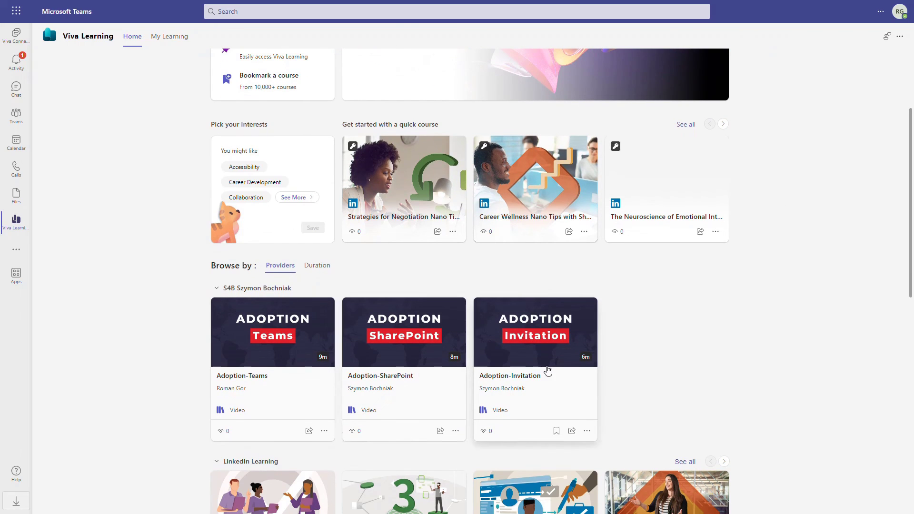
{"action": "scroll", "coordinate": [554, 363], "scroll_direction": "down", "scroll_amount": 4}
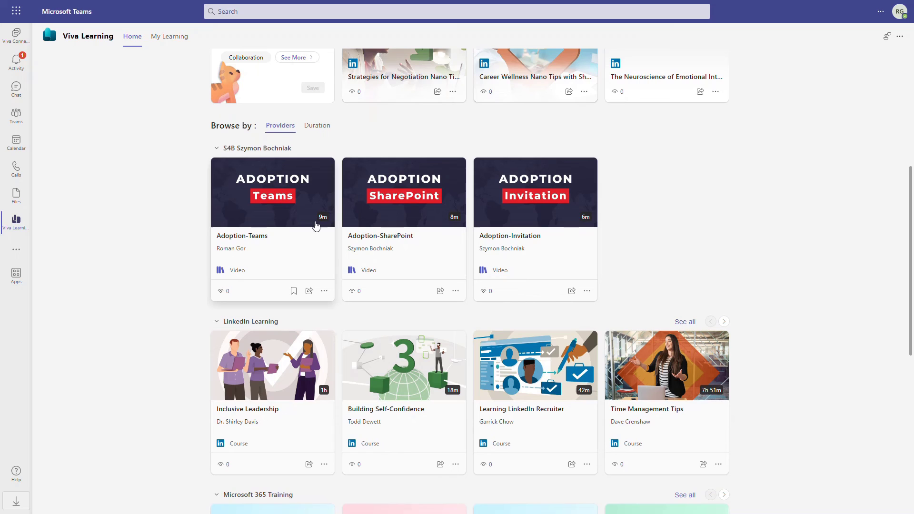
- Play the Adoption-Teams video, close it without rating the content, and return to the Viva Learning home page
{"action": "left_click", "coordinate": [302, 221]}
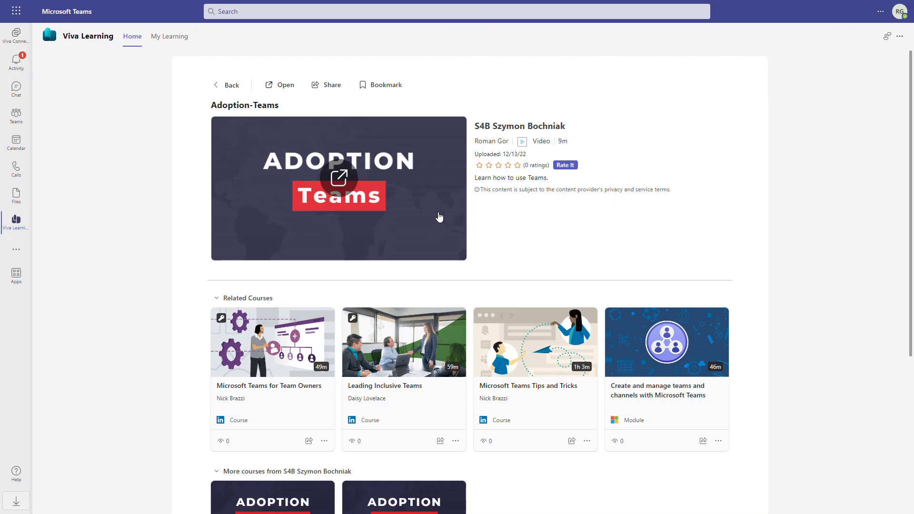
{"action": "left_click", "coordinate": [361, 188]}
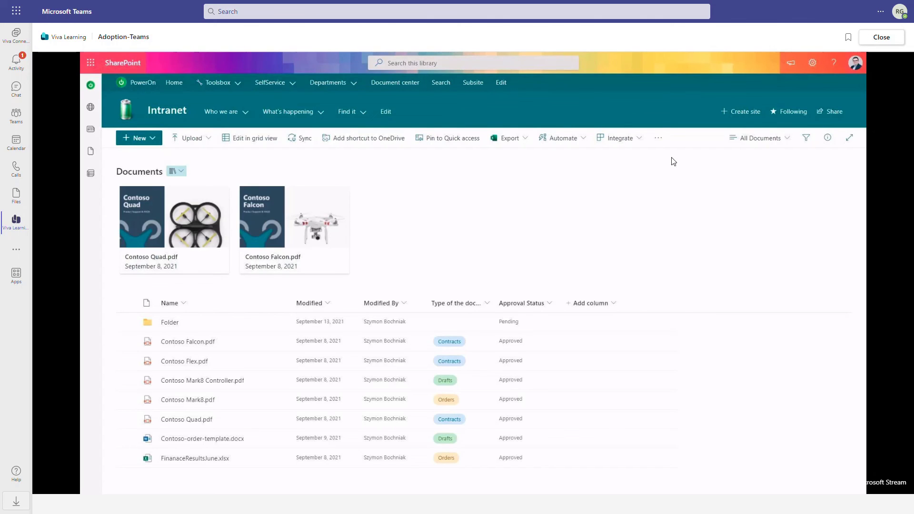
{"action": "left_click", "coordinate": [880, 37]}
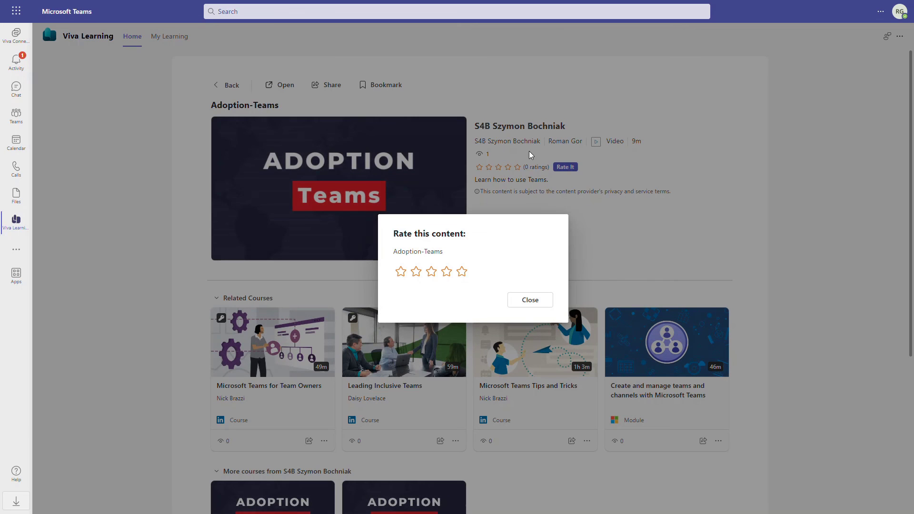
{"action": "left_click", "coordinate": [531, 301]}
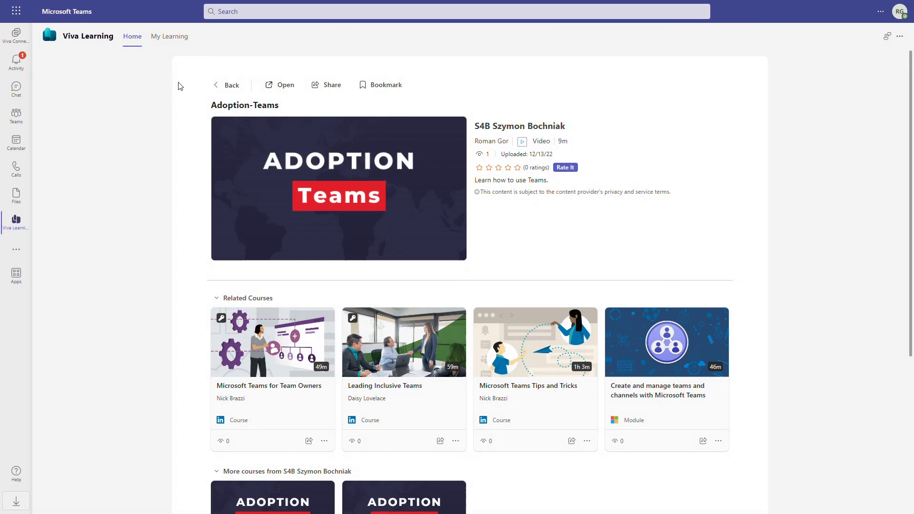
{"action": "left_click", "coordinate": [230, 87]}
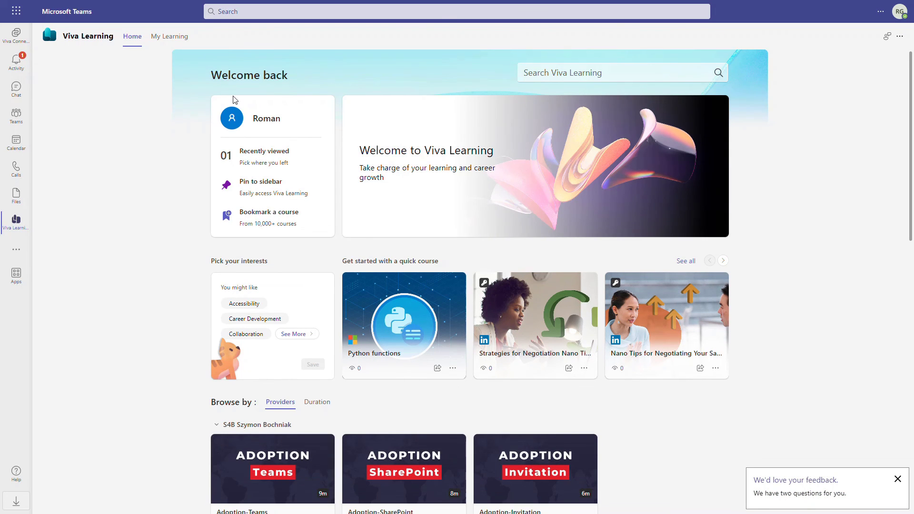
- Look through the provider sections from the Adoption videos to LinkedIn Learning, Microsoft 365 Training and Microsoft Learn
{"action": "scroll", "coordinate": [231, 93], "scroll_direction": "down", "scroll_amount": 7}
{"action": "scroll", "coordinate": [234, 101], "scroll_direction": "down", "scroll_amount": 6}
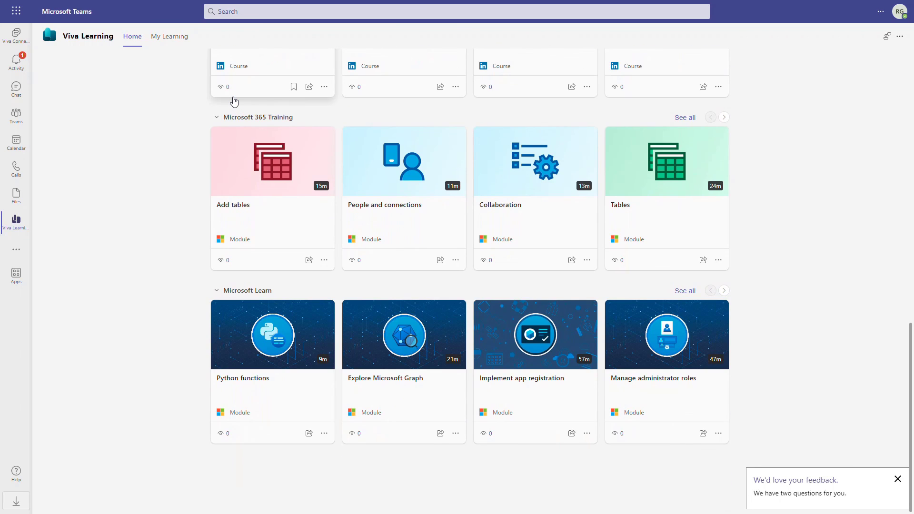
{"action": "scroll", "coordinate": [234, 102], "scroll_direction": "up", "scroll_amount": 7}
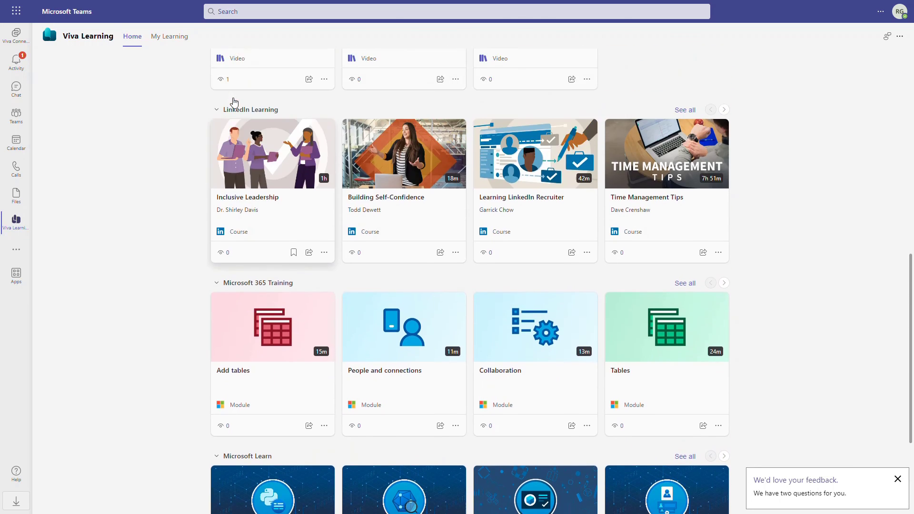
{"action": "scroll", "coordinate": [234, 101], "scroll_direction": "up", "scroll_amount": 3}
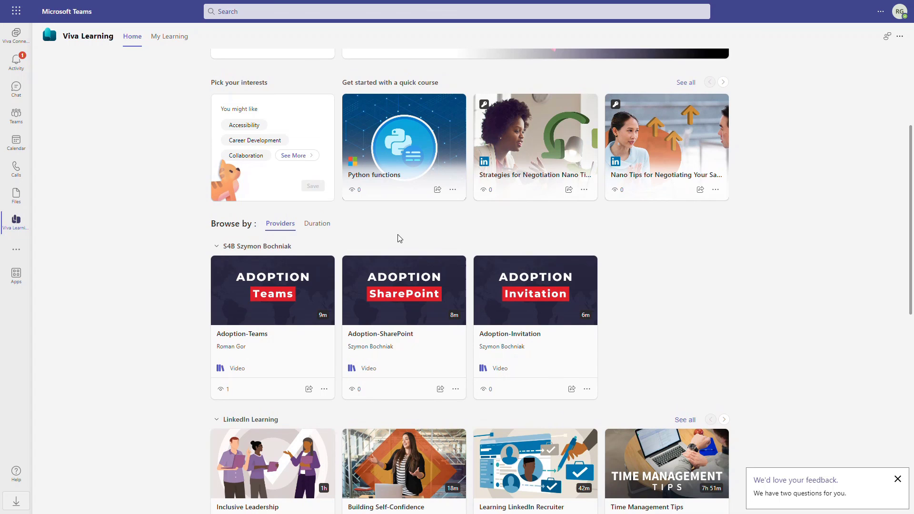
{"action": "scroll", "coordinate": [399, 238], "scroll_direction": "up", "scroll_amount": 4}
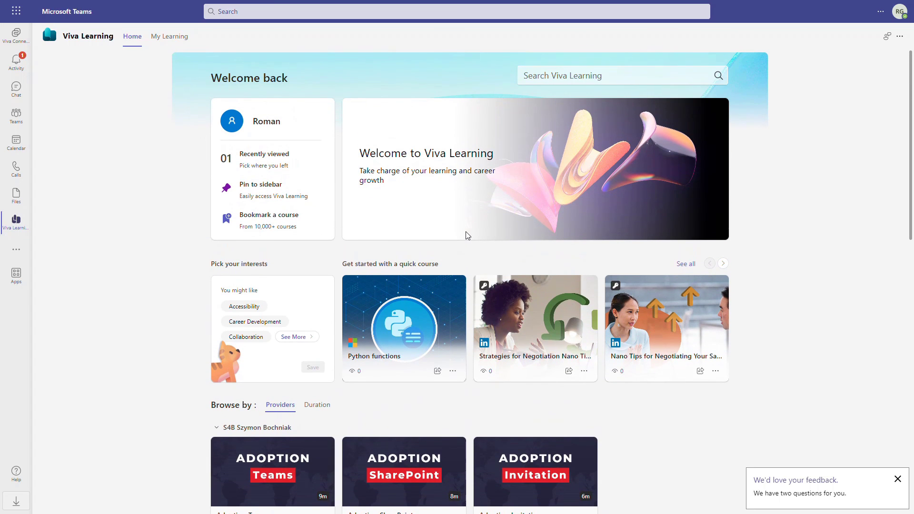
{"action": "scroll", "coordinate": [467, 235], "scroll_direction": "down", "scroll_amount": 3}
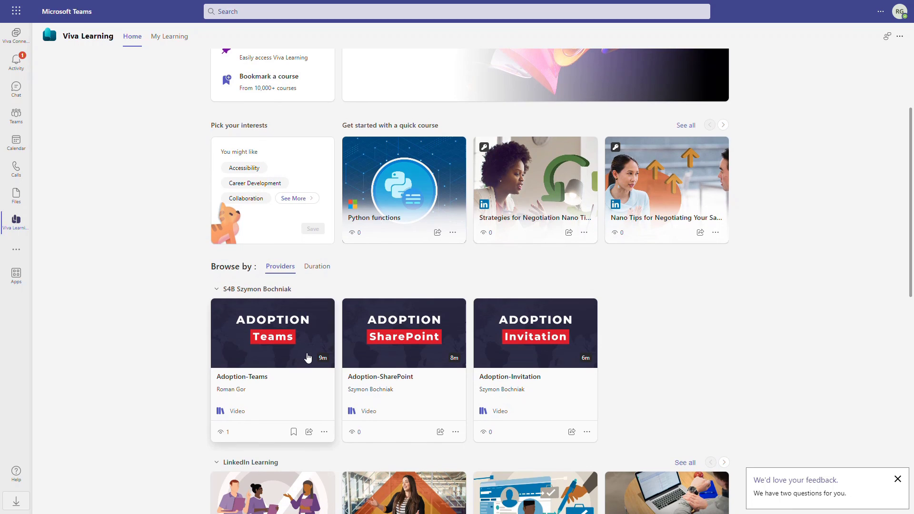